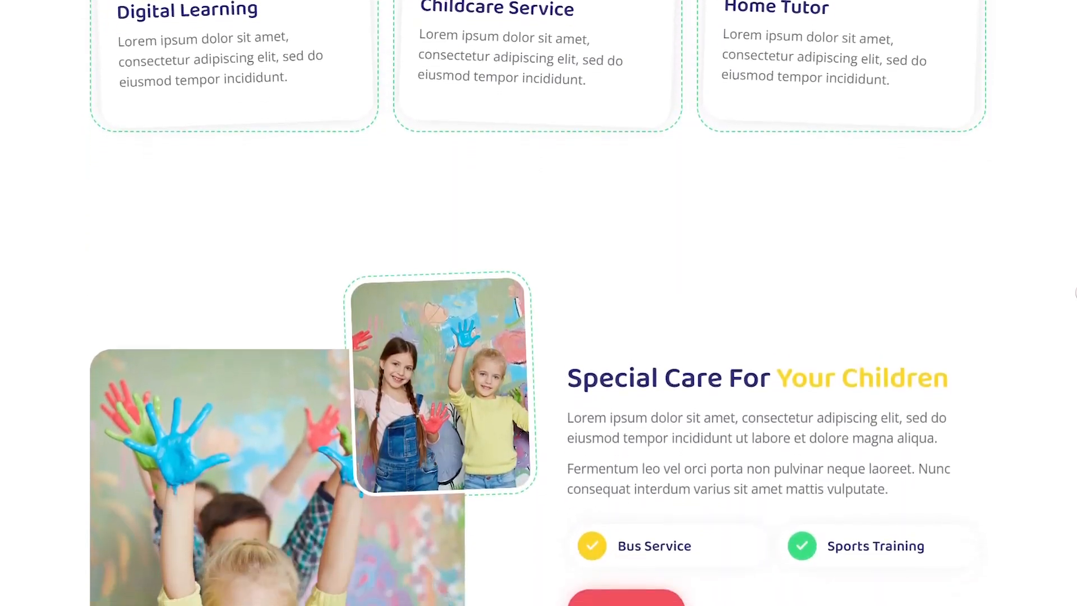
- Look through the kindergarten demo website's home page, from the service cards down to the blog posts
{"action": "scroll", "coordinate": [1076, 292], "scroll_direction": "down", "scroll_amount": 10}
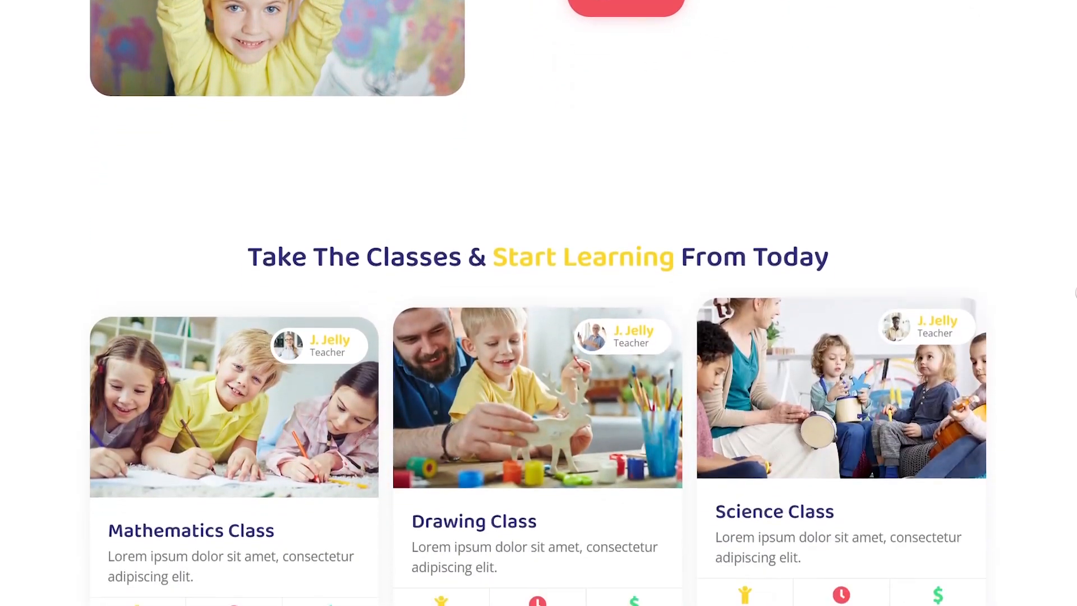
{"action": "scroll", "coordinate": [1076, 292], "scroll_direction": "down", "scroll_amount": 10}
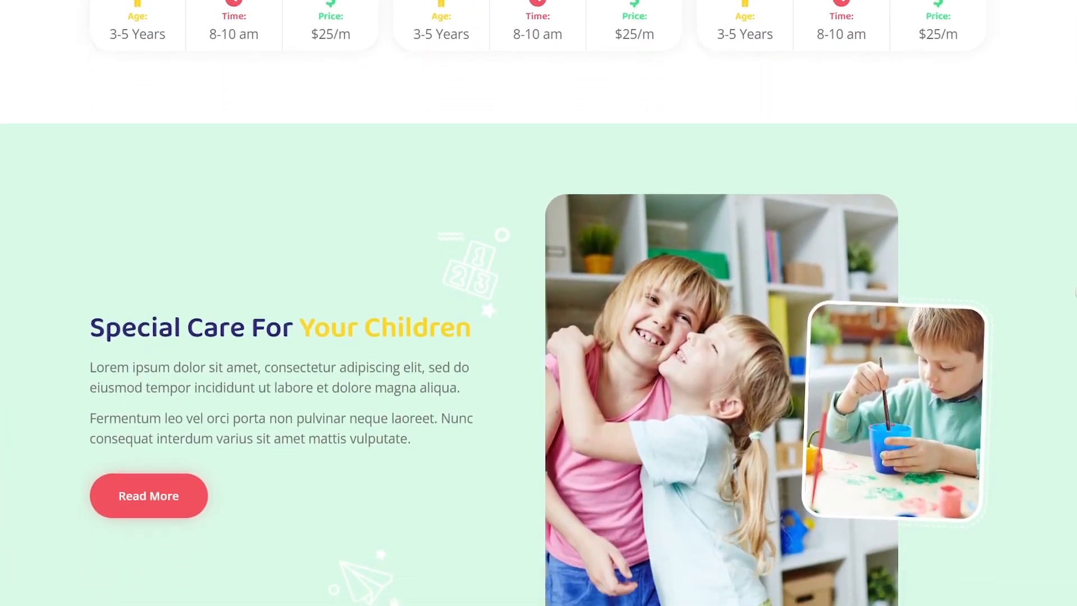
{"action": "scroll", "coordinate": [1076, 292], "scroll_direction": "down", "scroll_amount": 10}
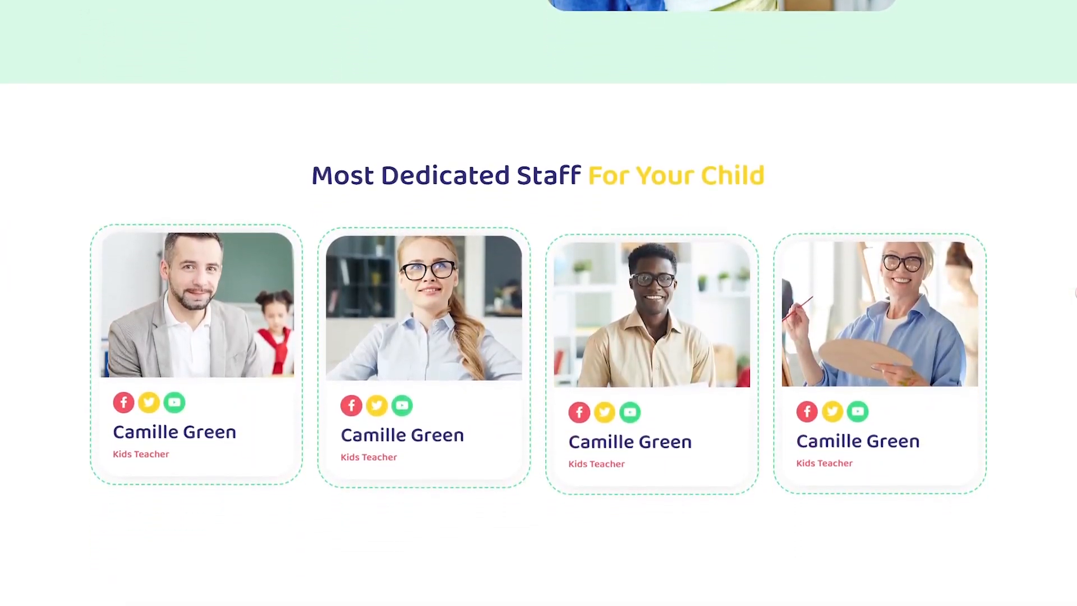
{"action": "scroll", "coordinate": [1076, 293], "scroll_direction": "down", "scroll_amount": 10}
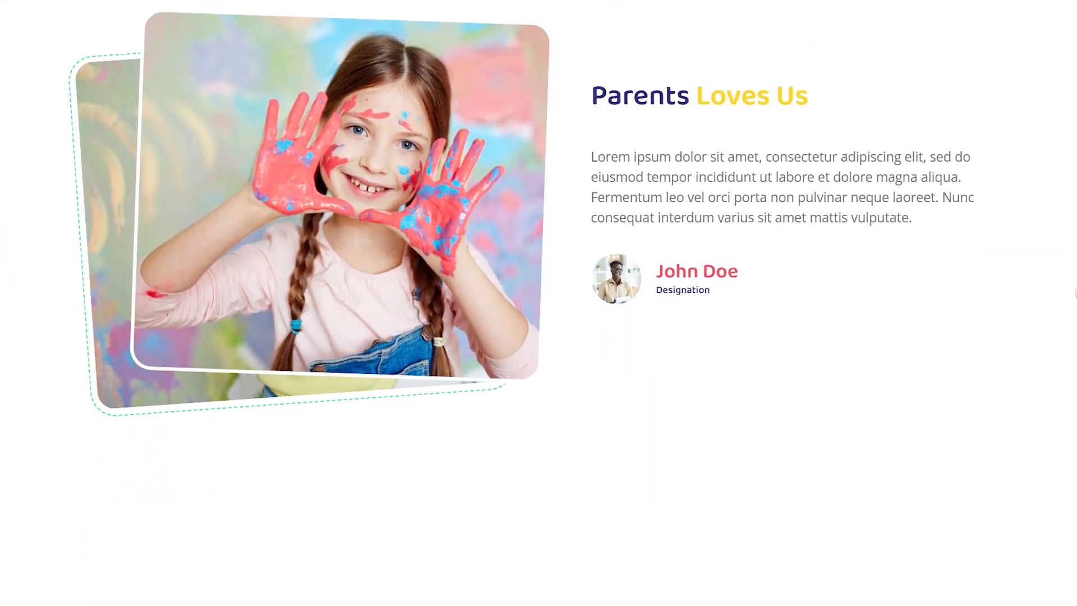
{"action": "scroll", "coordinate": [1076, 292], "scroll_direction": "down", "scroll_amount": 10}
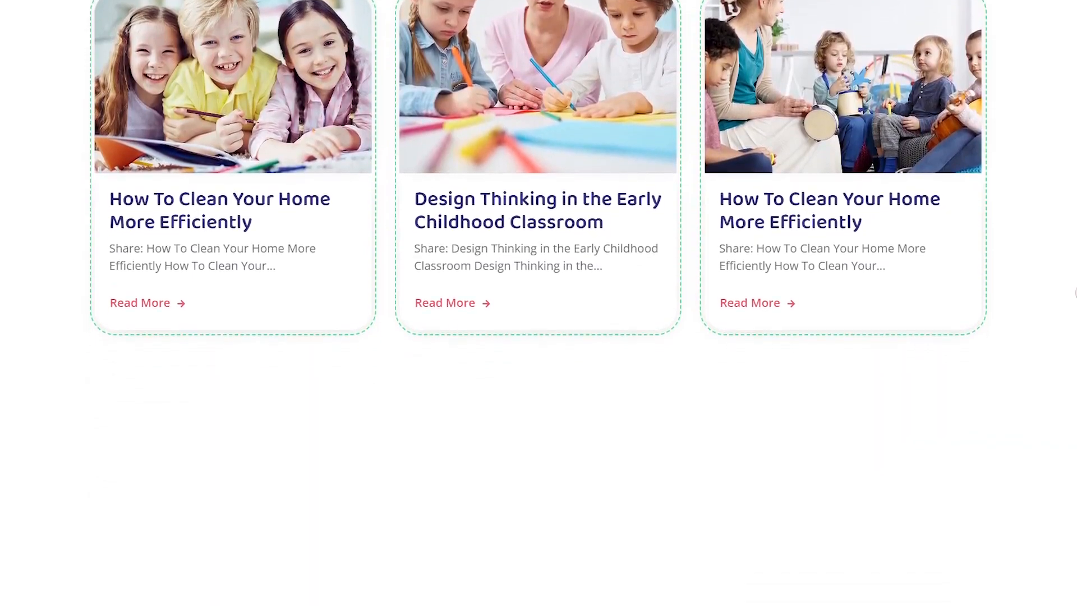
{"action": "scroll", "coordinate": [1076, 292], "scroll_direction": "down", "scroll_amount": 3}
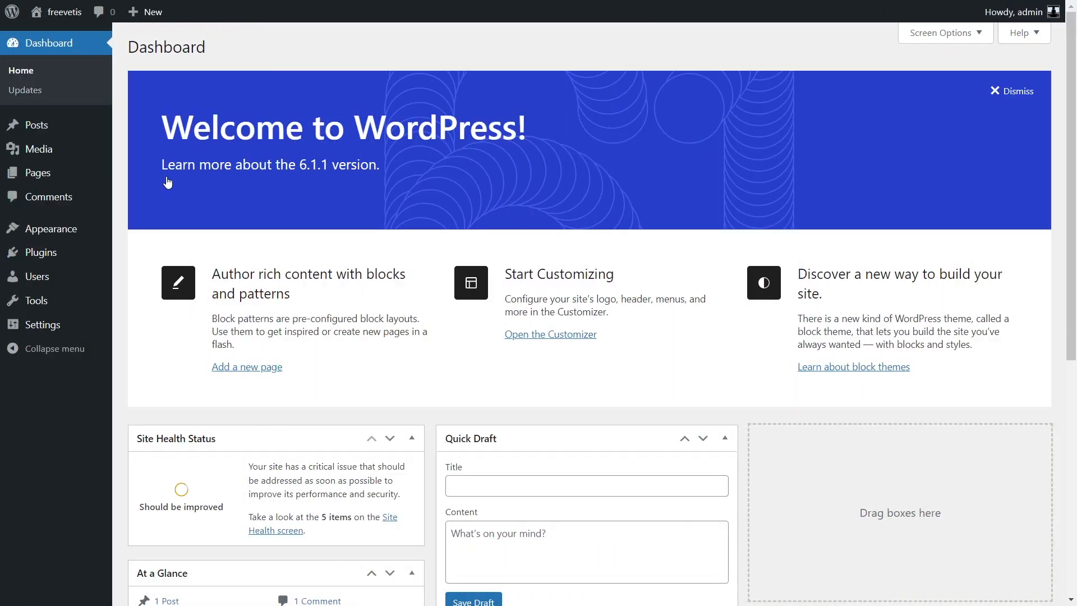
- Install the Hello Elementor theme from the theme directory and activate it
{"action": "mouse_move", "coordinate": [68, 230]}
{"action": "left_click", "coordinate": [144, 233]}
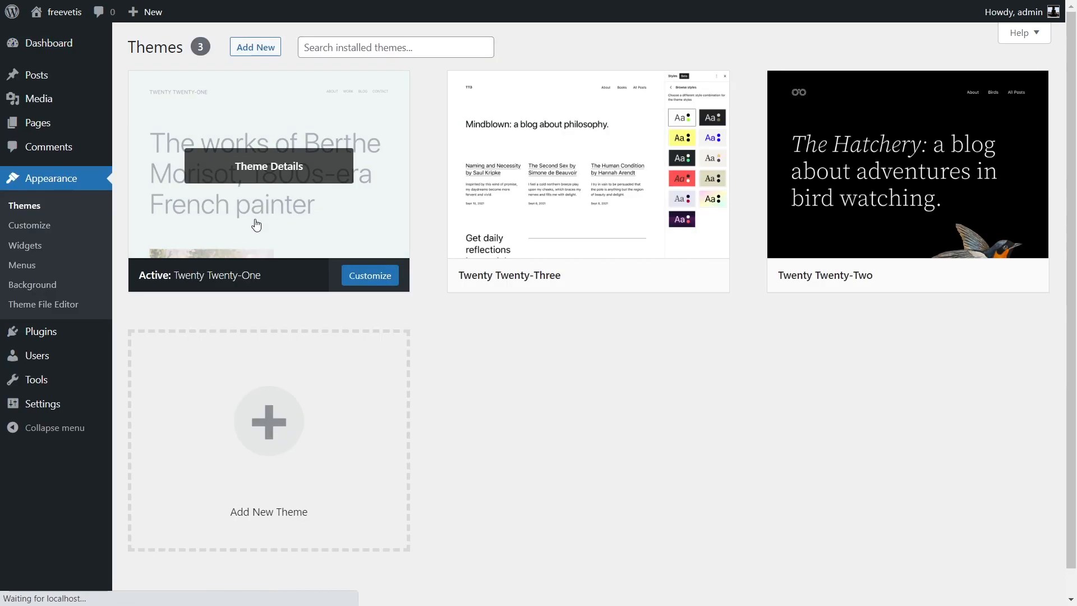
{"action": "left_click", "coordinate": [247, 50]}
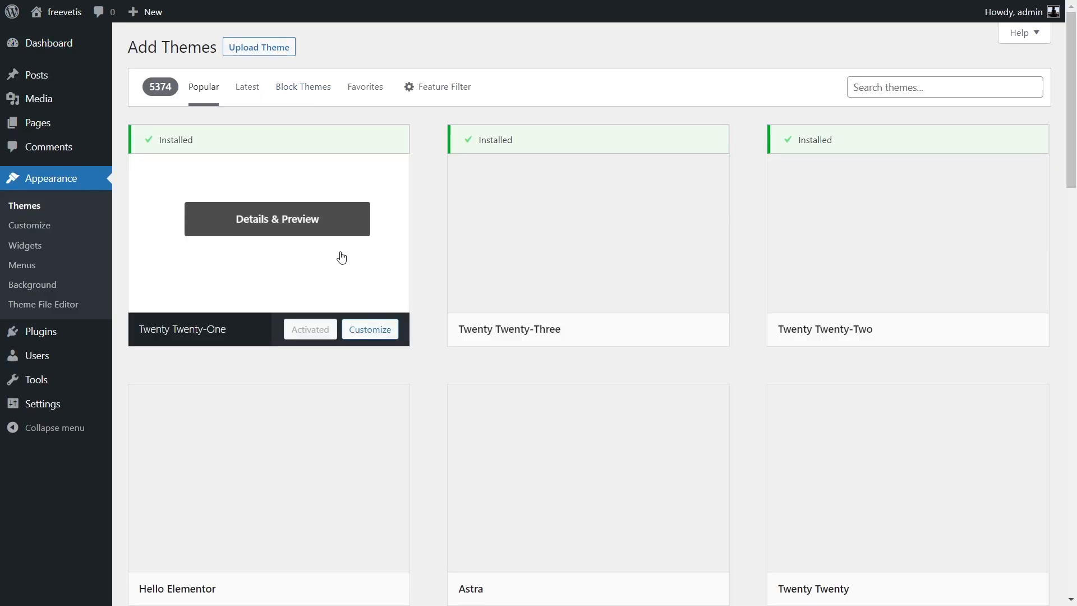
{"action": "scroll", "coordinate": [341, 255], "scroll_direction": "down", "scroll_amount": 4}
{"action": "left_click", "coordinate": [326, 386]}
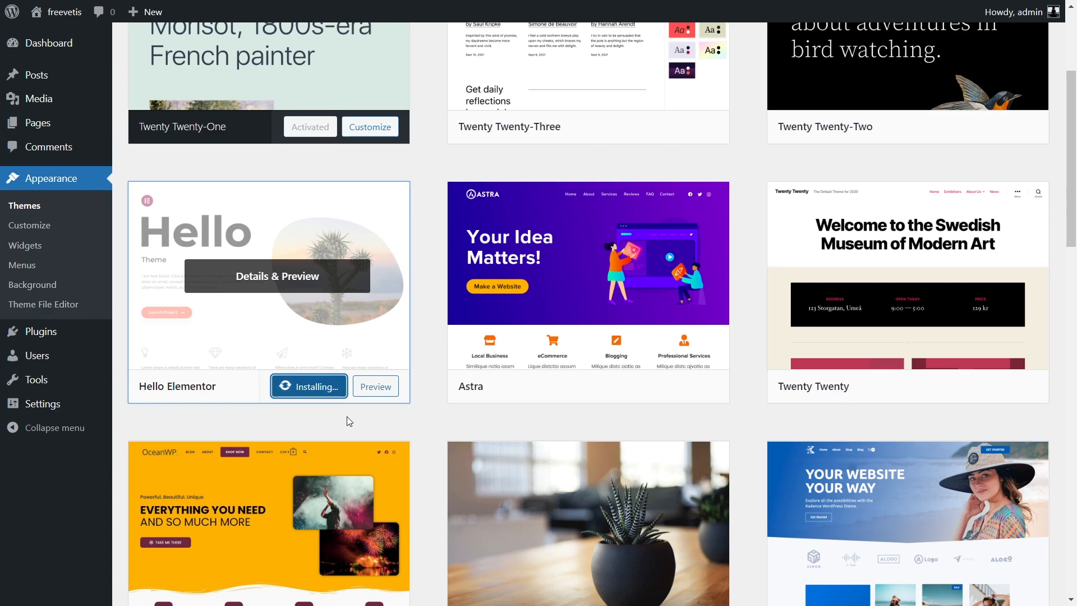
{"action": "left_click", "coordinate": [313, 395]}
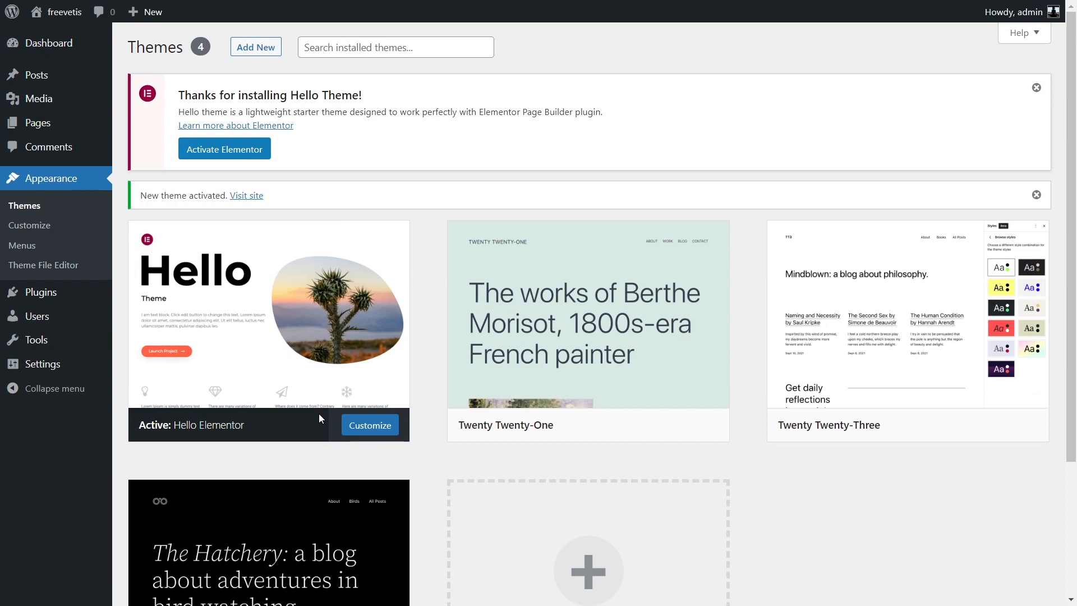
- Search the plugin directory for "template kit", then install and activate Template Kit – Import by Envato
{"action": "mouse_move", "coordinate": [41, 291]}
{"action": "left_click", "coordinate": [144, 314]}
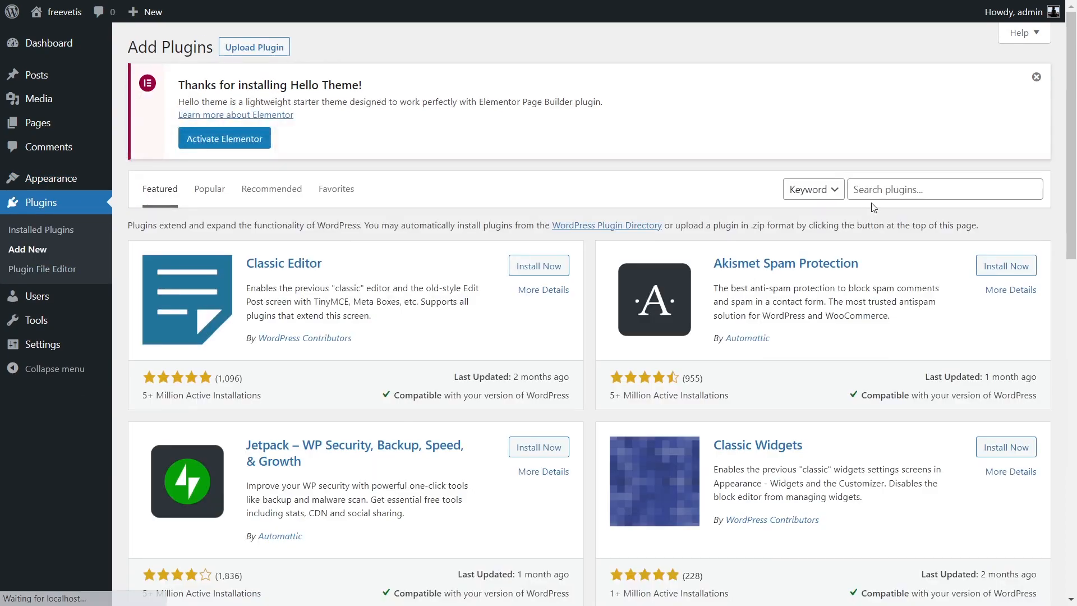
{"action": "left_click", "coordinate": [892, 193]}
{"action": "type", "text": "template kit"}
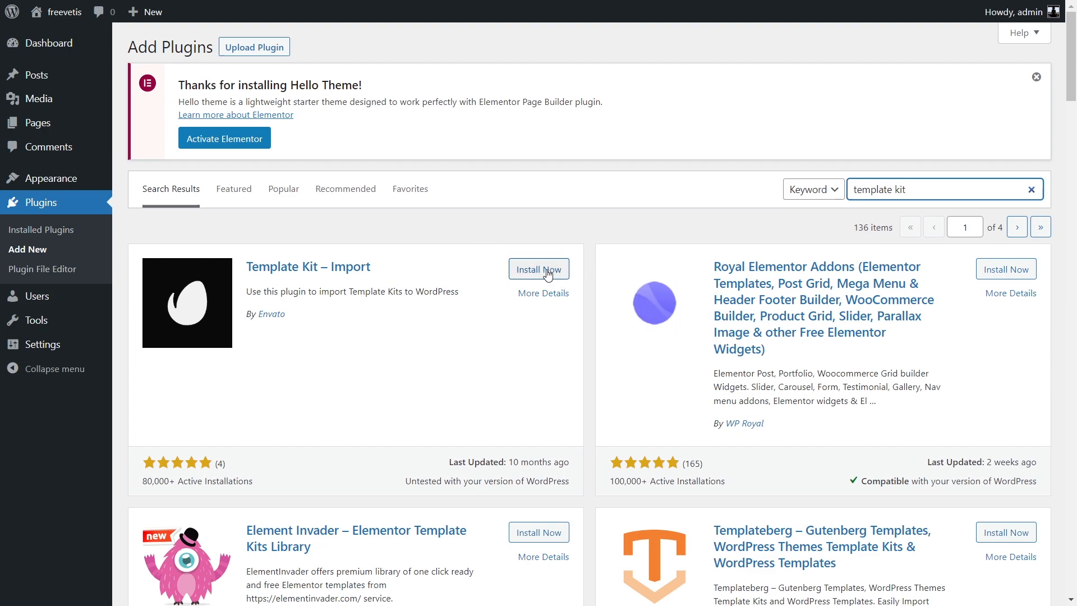
{"action": "left_click", "coordinate": [546, 270]}
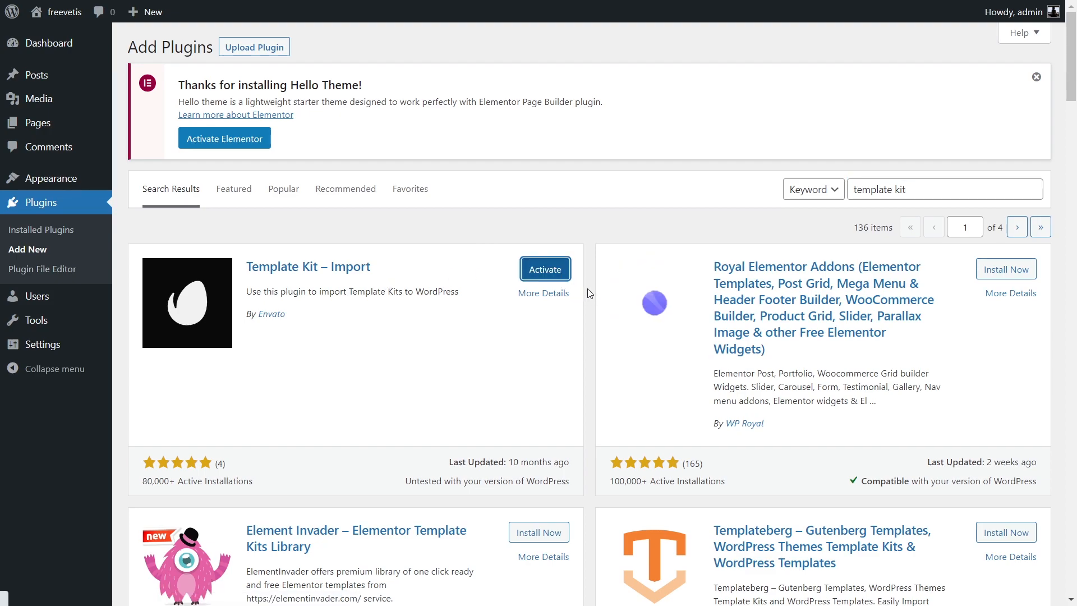
- Upload the Kennvilla template kit ZIP file on the Template Kit tools page
{"action": "mouse_move", "coordinate": [105, 327]}
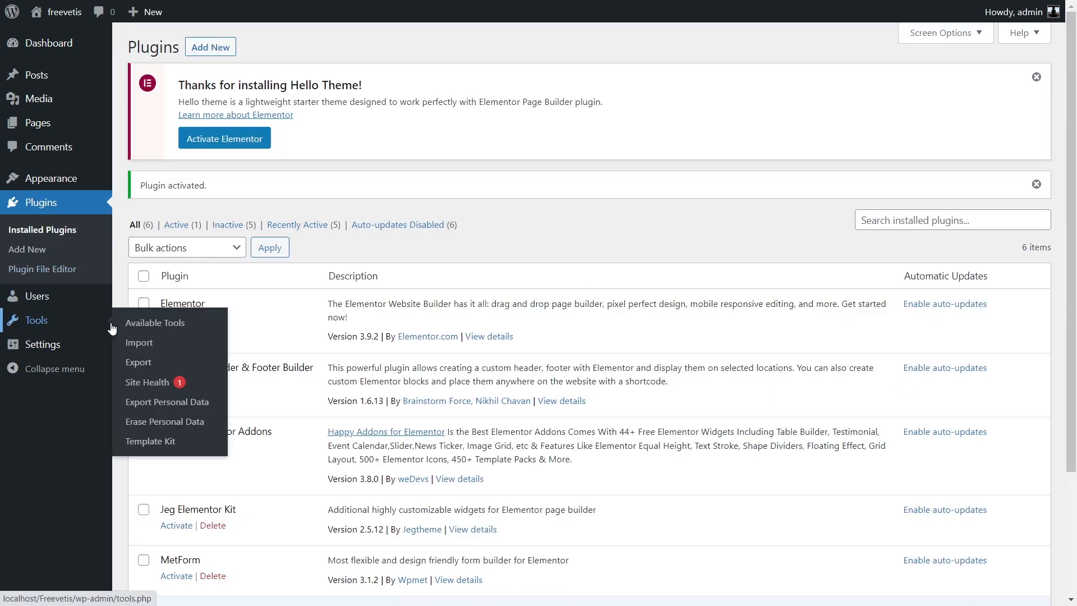
{"action": "left_click", "coordinate": [149, 443]}
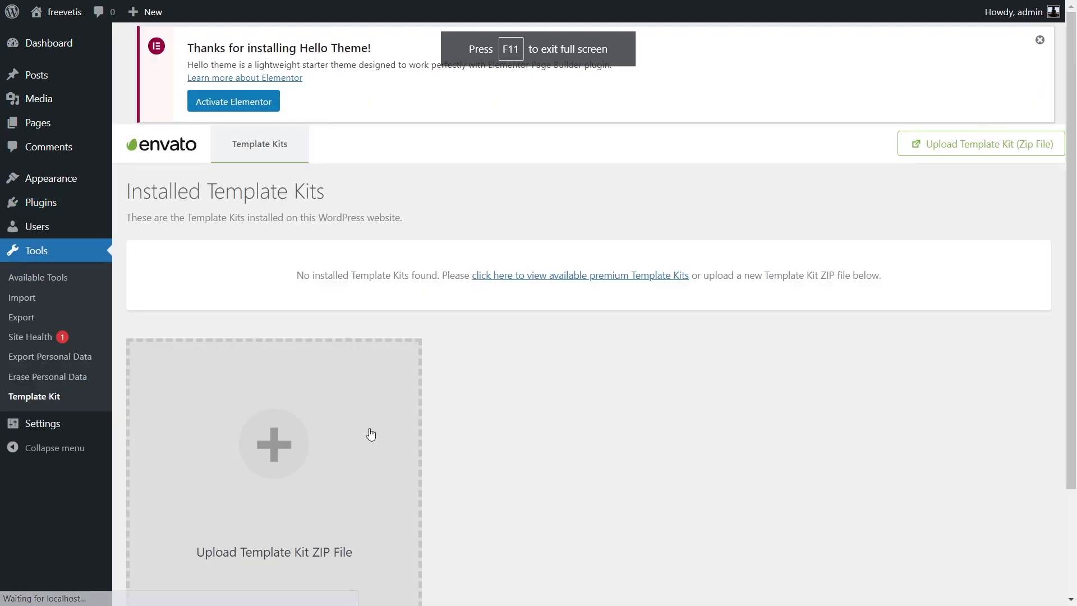
{"action": "left_click", "coordinate": [329, 431]}
{"action": "double_click", "coordinate": [580, 118]}
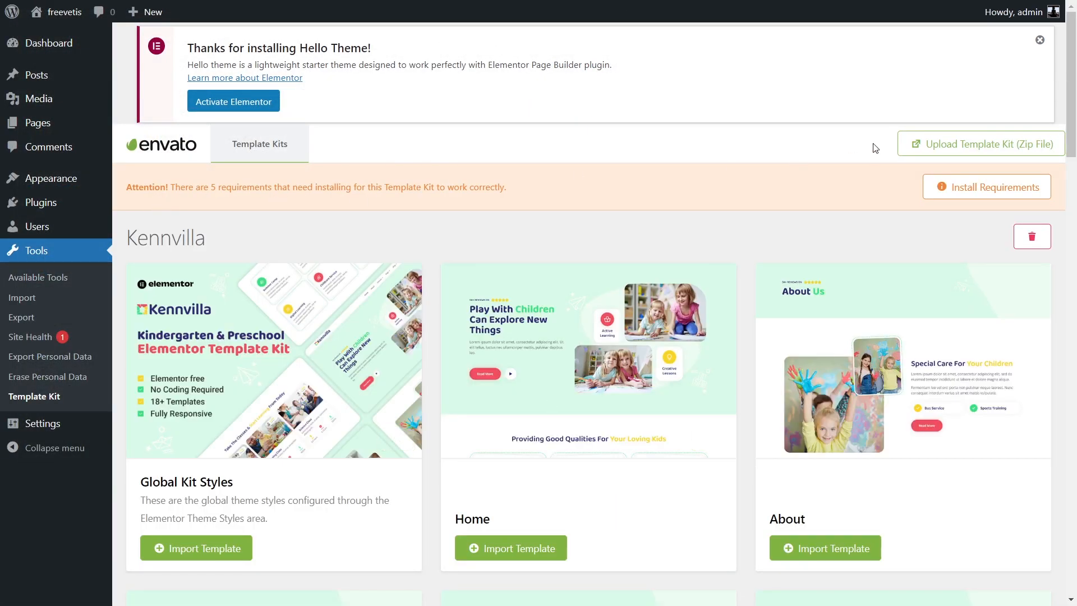
- Install the Kennvilla kit's missing required plugins, including Elementor, Jeg Elementor Kit and MetForm, and close the requirements dialog
{"action": "left_click", "coordinate": [1004, 189]}
{"action": "left_click", "coordinate": [418, 413]}
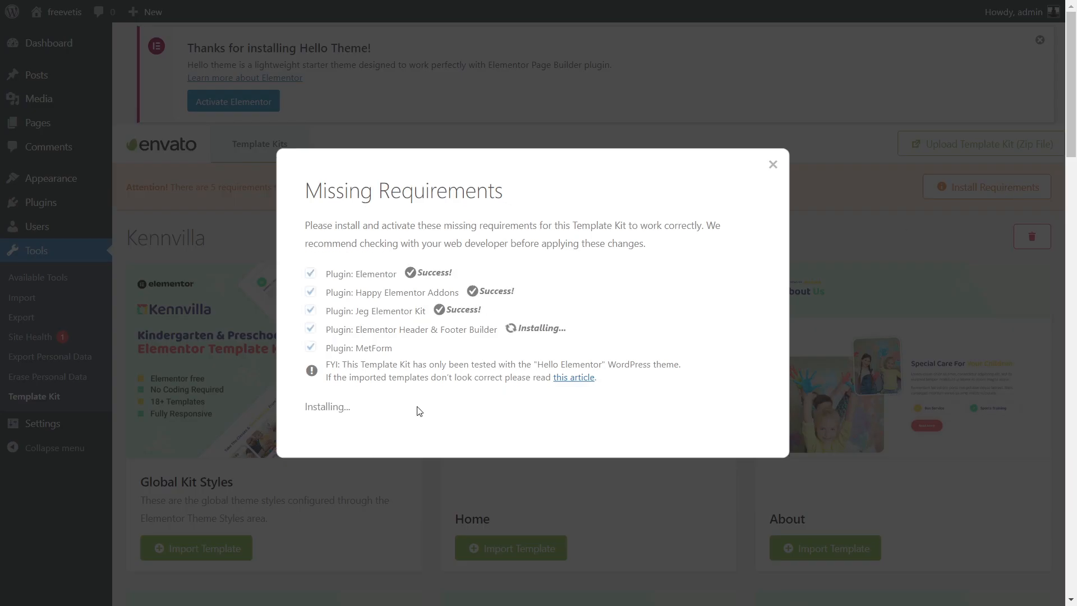
{"action": "left_click", "coordinate": [335, 430]}
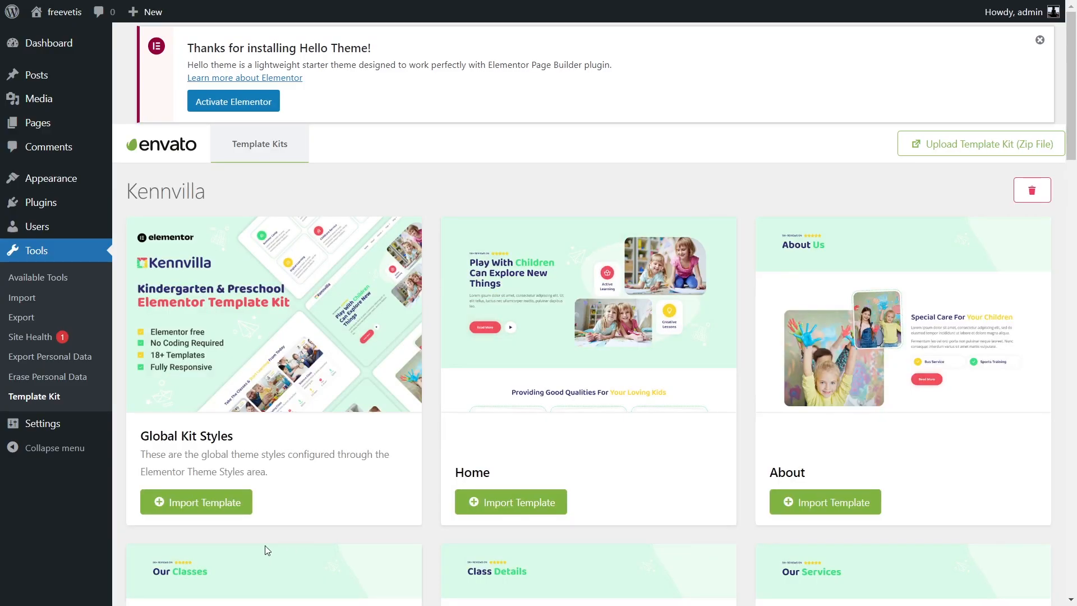
- Import the Global Kit Styles template from the Kennvilla kit
{"action": "scroll", "coordinate": [221, 511], "scroll_direction": "down", "scroll_amount": 20}
{"action": "scroll", "coordinate": [221, 508], "scroll_direction": "down", "scroll_amount": 8}
{"action": "scroll", "coordinate": [220, 508], "scroll_direction": "up", "scroll_amount": 20}
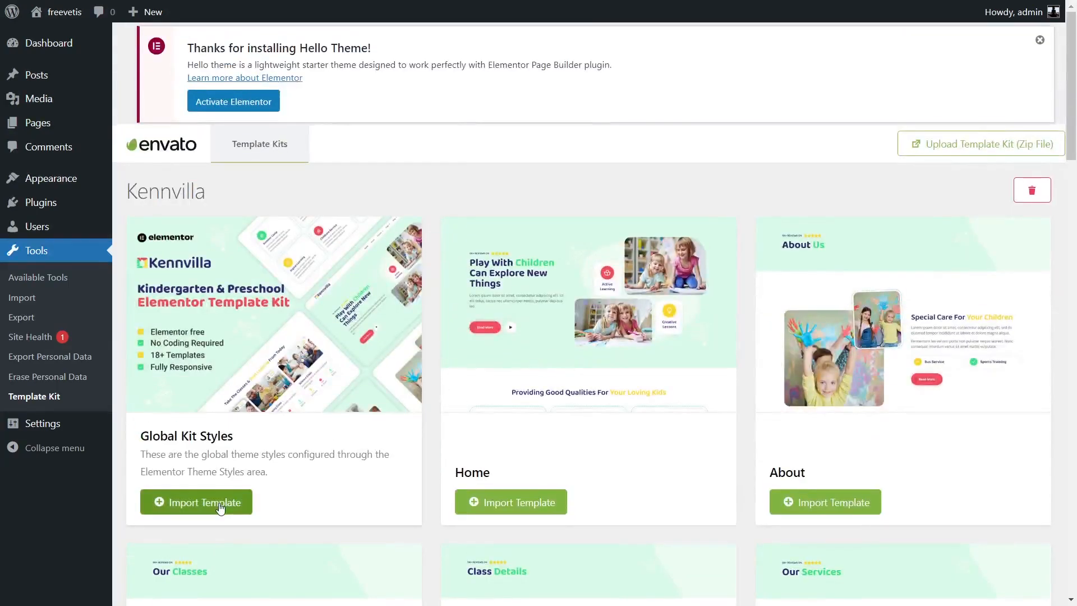
{"action": "left_click", "coordinate": [219, 503]}
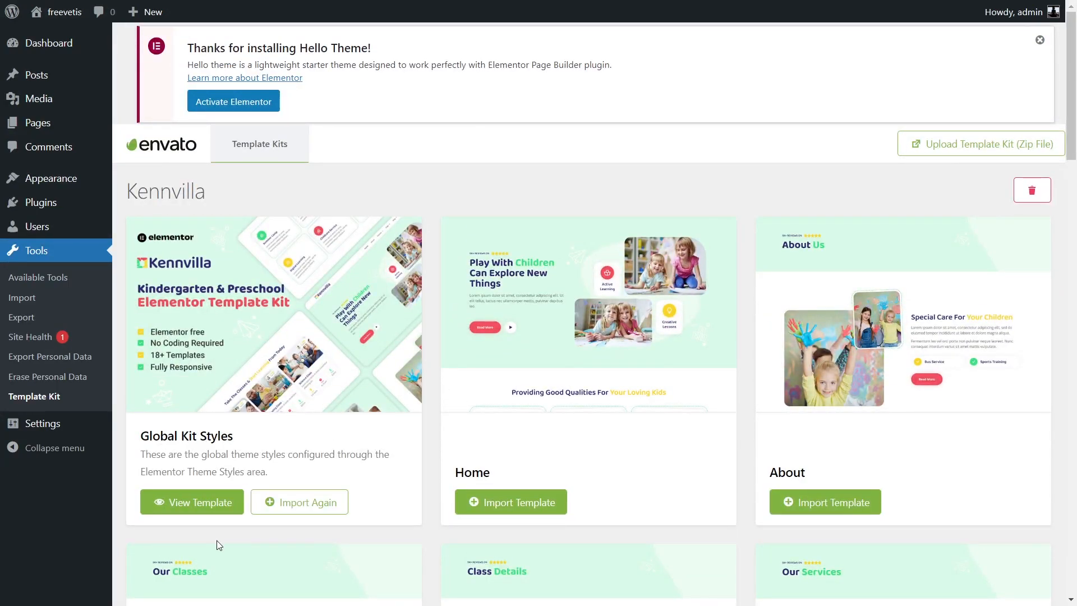
- Create a new page titled "Home" and publish it
{"action": "mouse_move", "coordinate": [40, 123]}
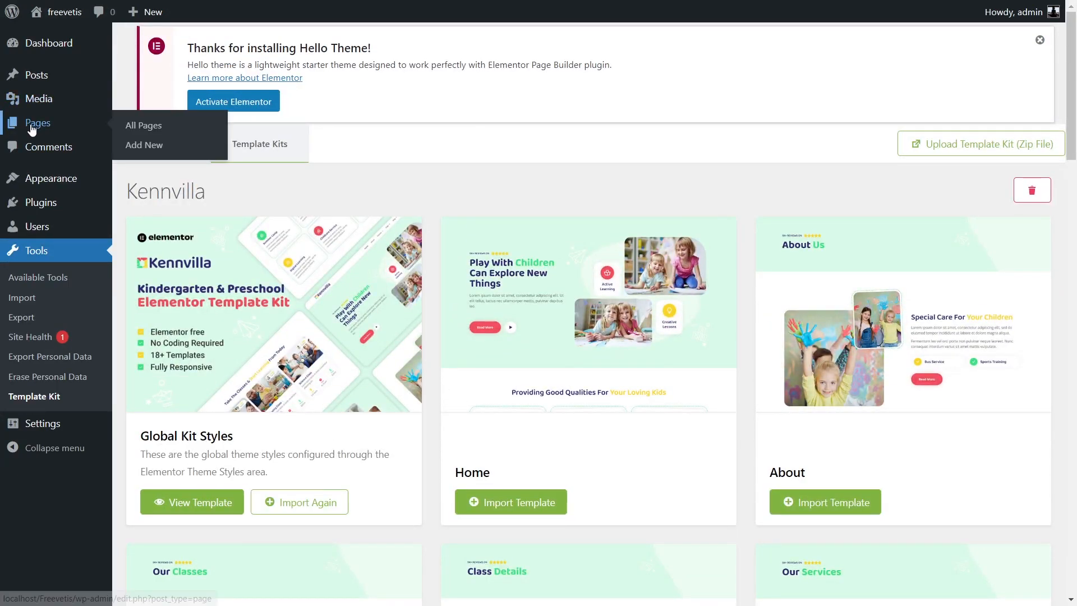
{"action": "left_click", "coordinate": [153, 147]}
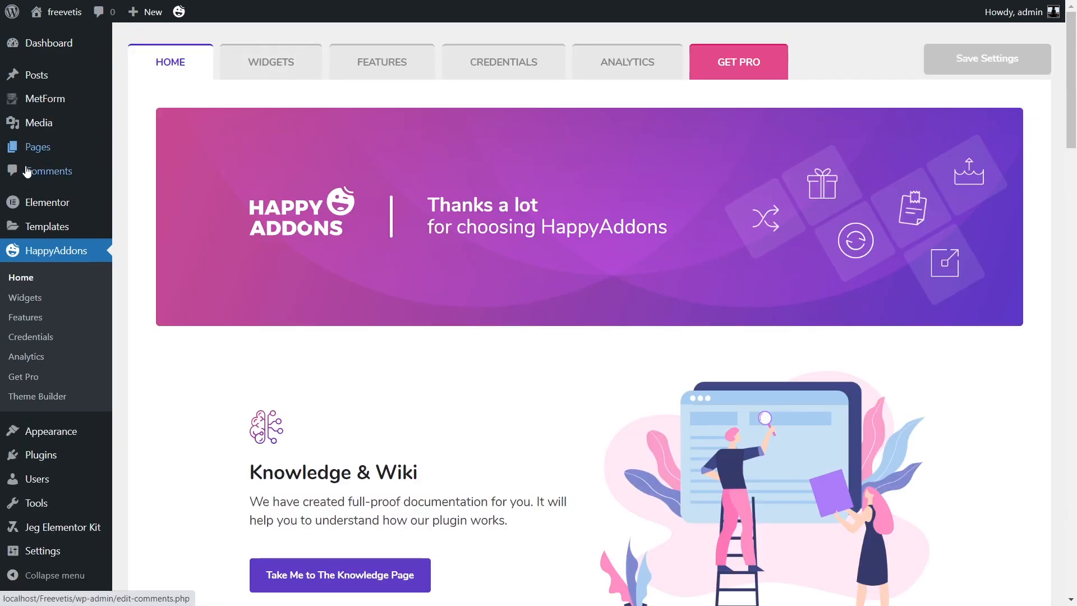
{"action": "mouse_move", "coordinate": [41, 149]}
{"action": "left_click", "coordinate": [155, 170]}
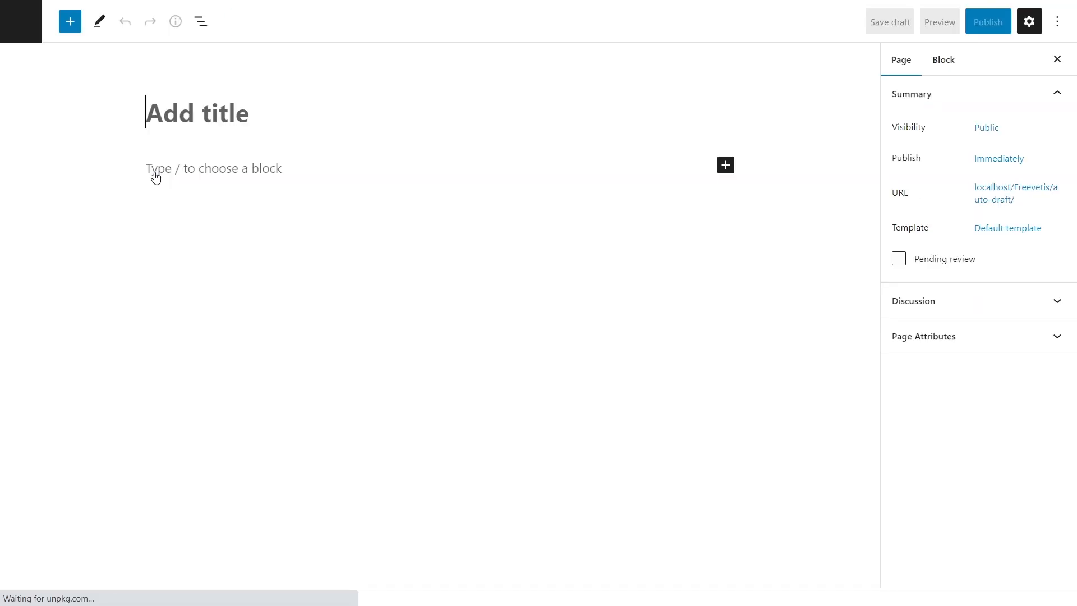
{"action": "type", "text": "Home"}
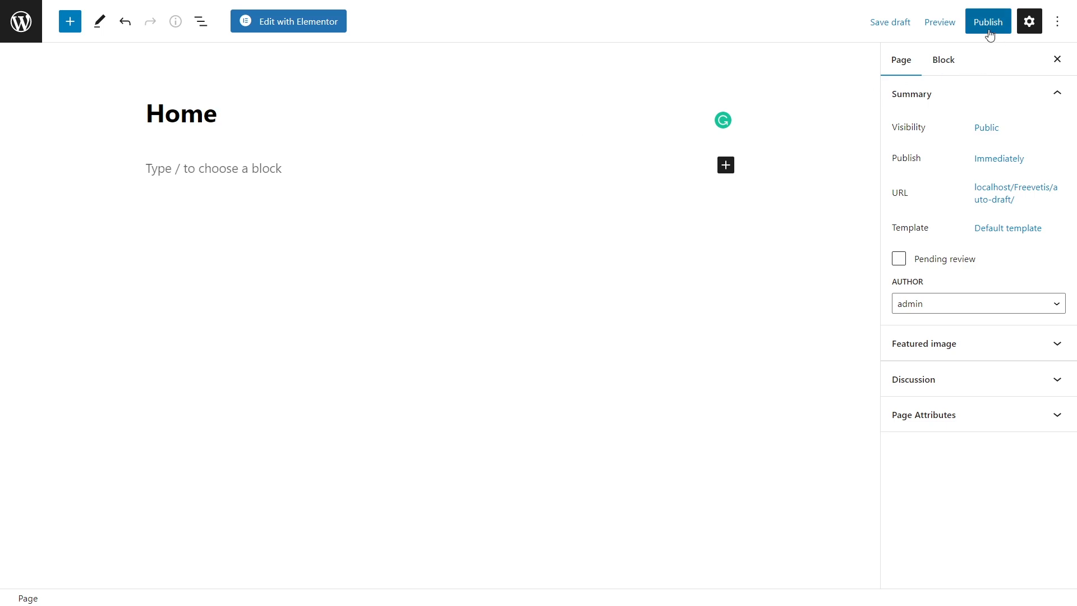
{"action": "left_click", "coordinate": [992, 34]}
{"action": "left_click", "coordinate": [959, 28]}
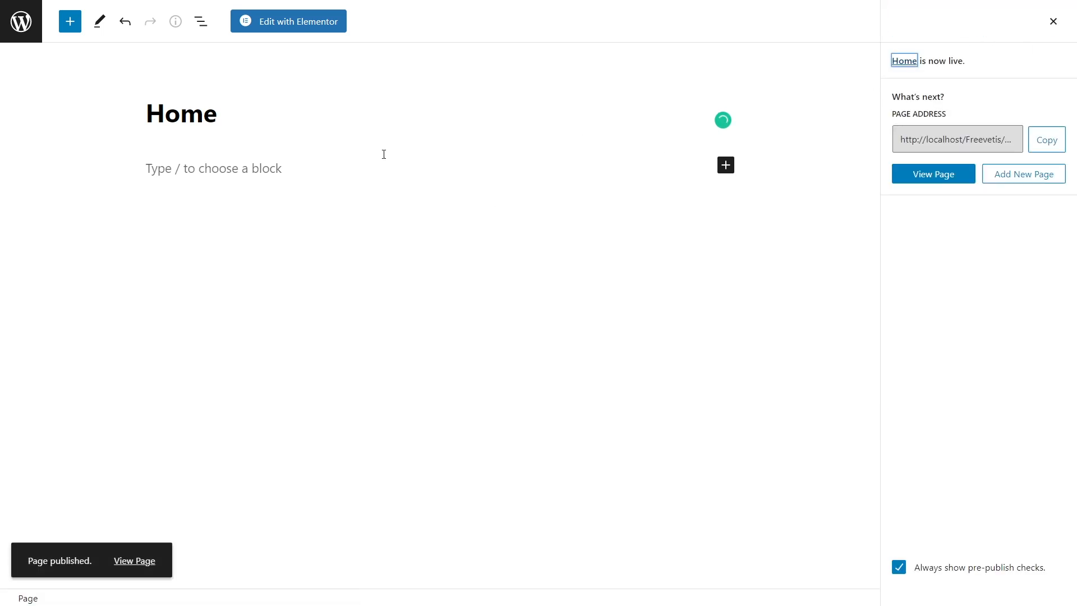
- Edit the Home page with Elementor and insert the Home template from the installed Kennvilla kit
{"action": "left_click", "coordinate": [304, 19]}
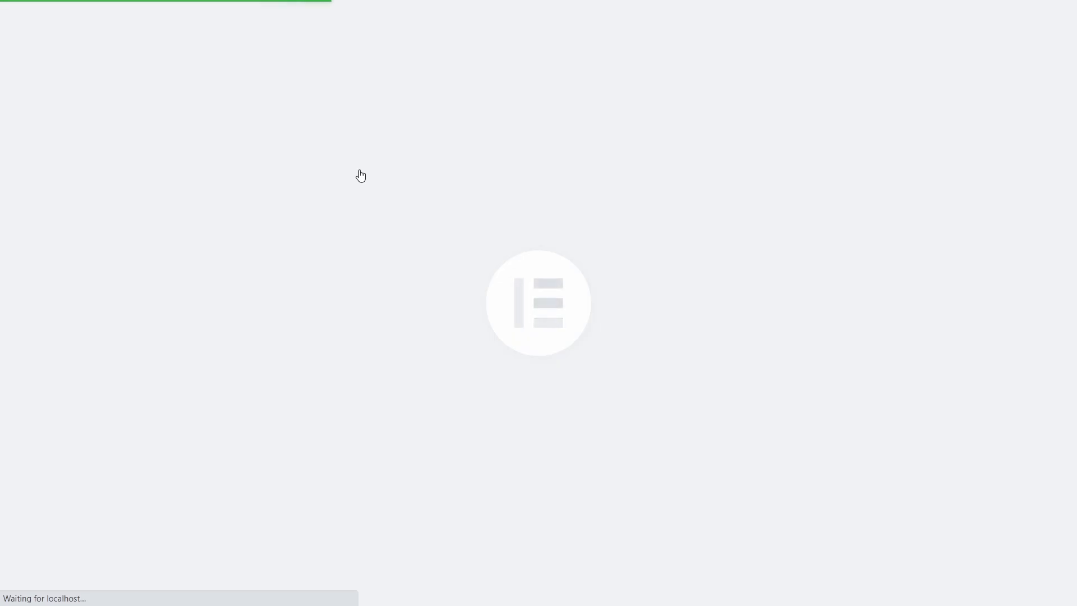
{"action": "left_click", "coordinate": [660, 230]}
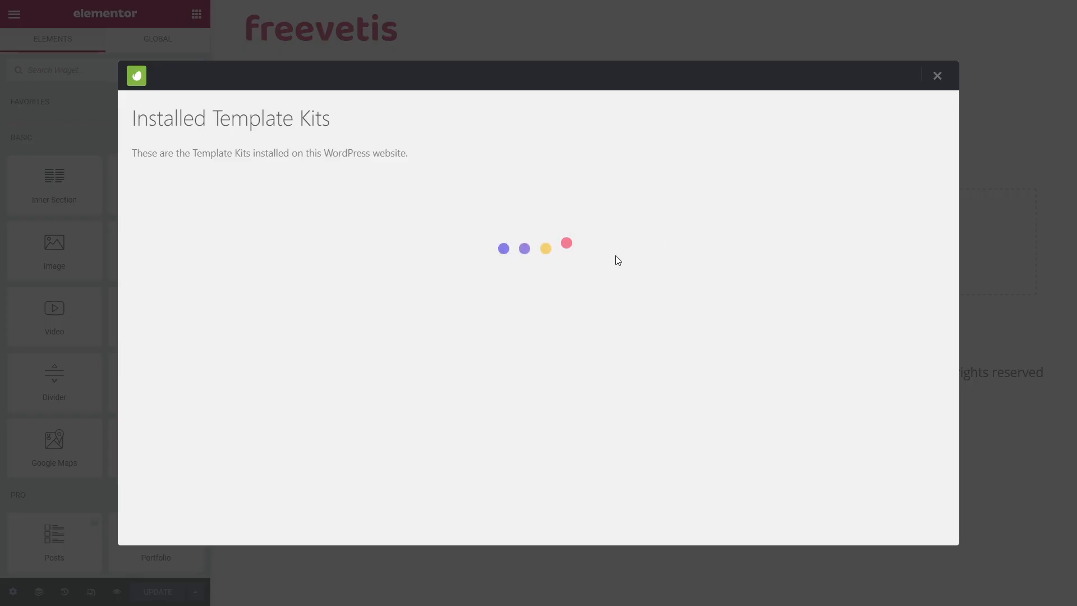
{"action": "left_click", "coordinate": [230, 437]}
{"action": "left_click", "coordinate": [463, 428]}
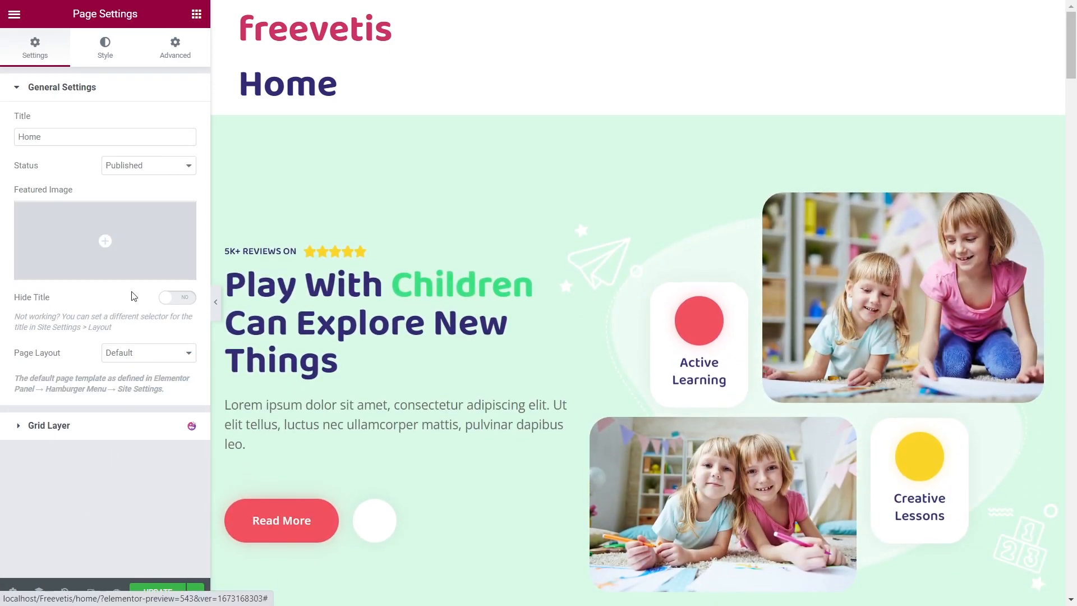
- Hide the Home page's title, update the page and exit to the Pages list
{"action": "left_click", "coordinate": [177, 297]}
{"action": "left_click", "coordinate": [147, 595]}
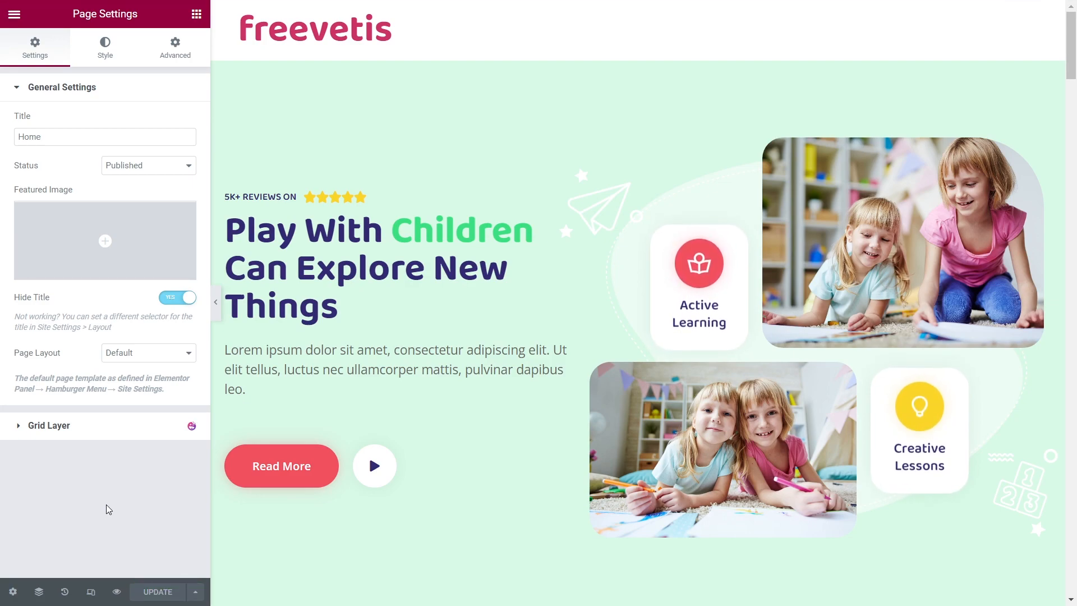
{"action": "left_click", "coordinate": [14, 14]}
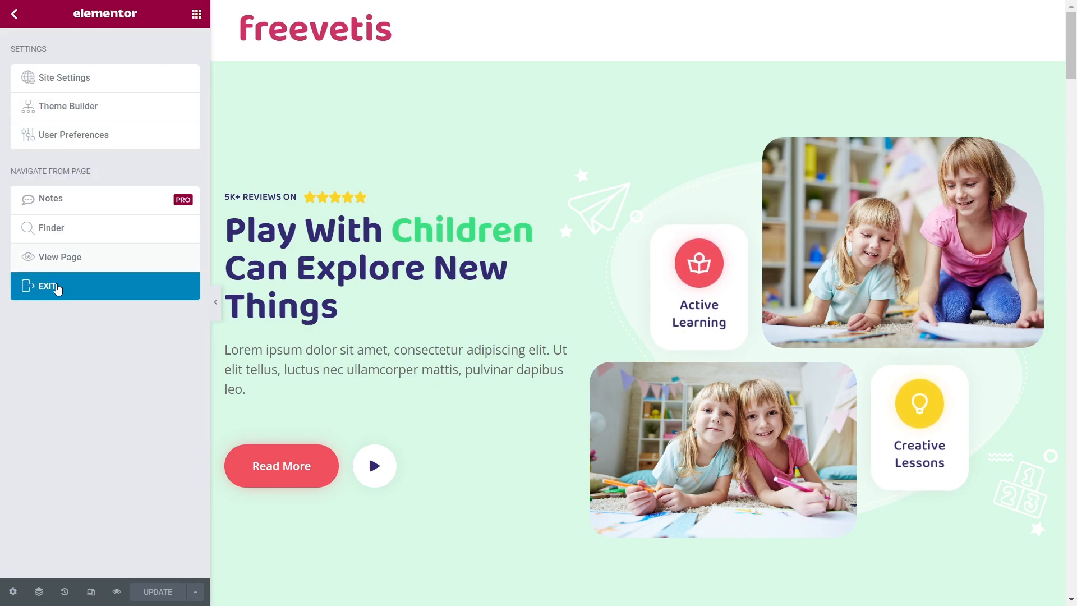
{"action": "left_click", "coordinate": [59, 286]}
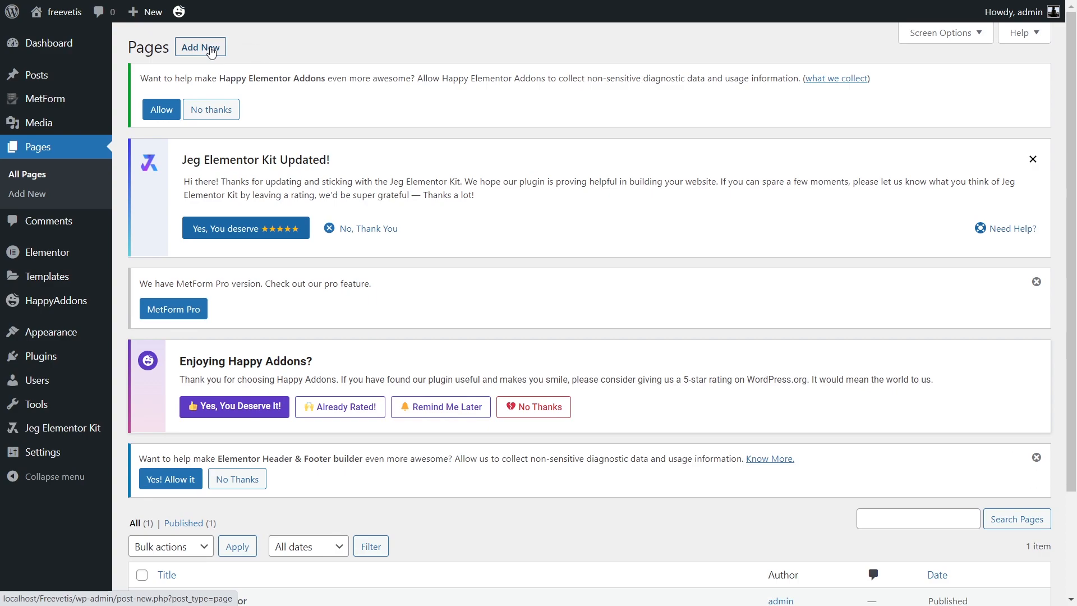
- Create a new page titled "Contact Us" and publish it
{"action": "left_click", "coordinate": [198, 46]}
{"action": "type", "text": "Contact Us"}
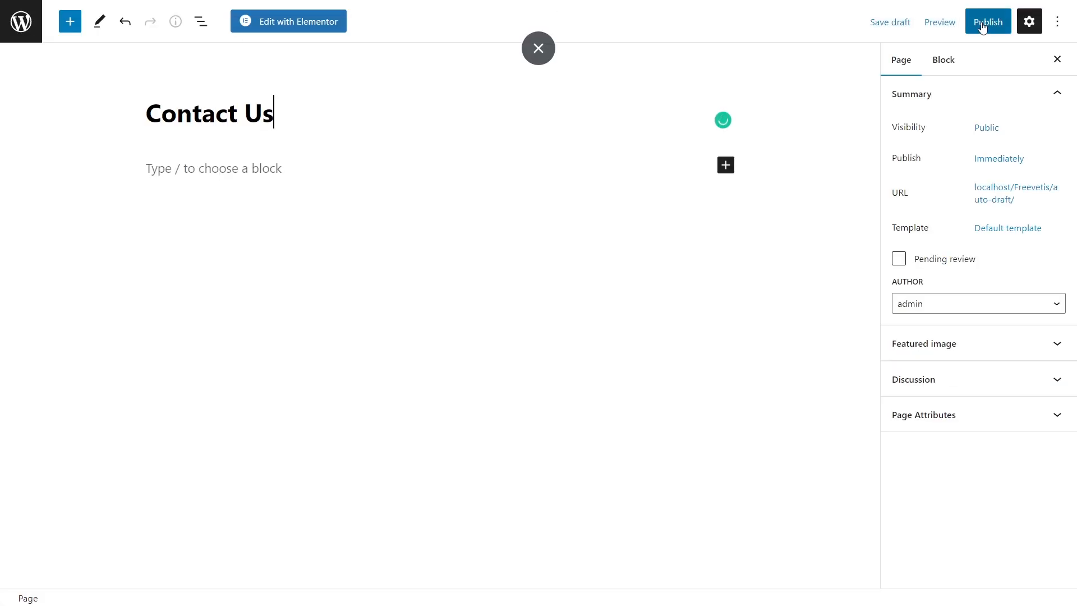
{"action": "left_click", "coordinate": [982, 25]}
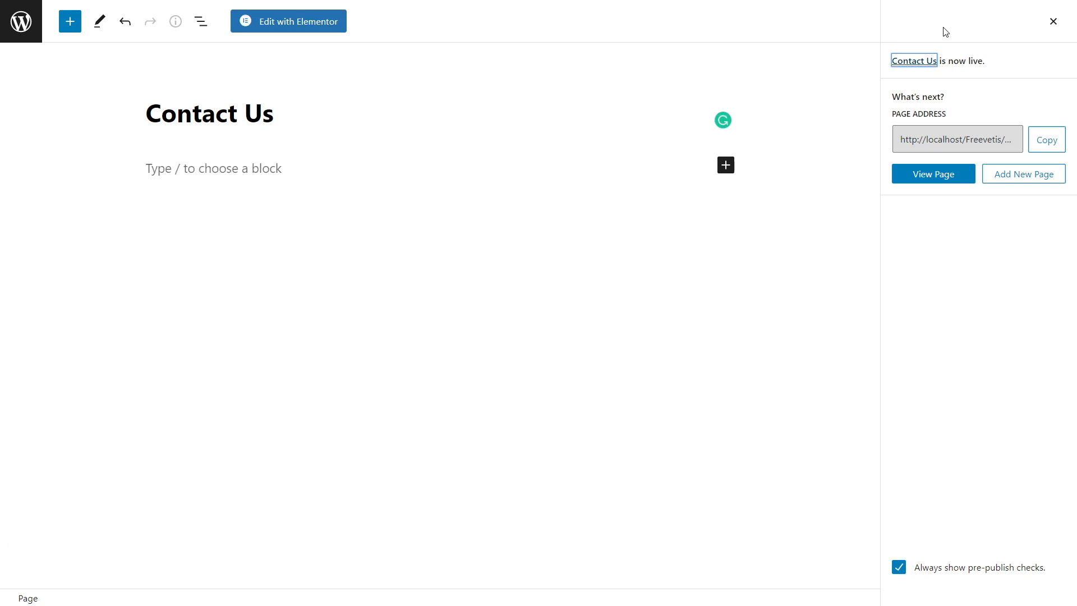
- Edit the Contact Us page with Elementor and insert the Contact template from the installed Kennvilla kit
{"action": "left_click", "coordinate": [296, 22]}
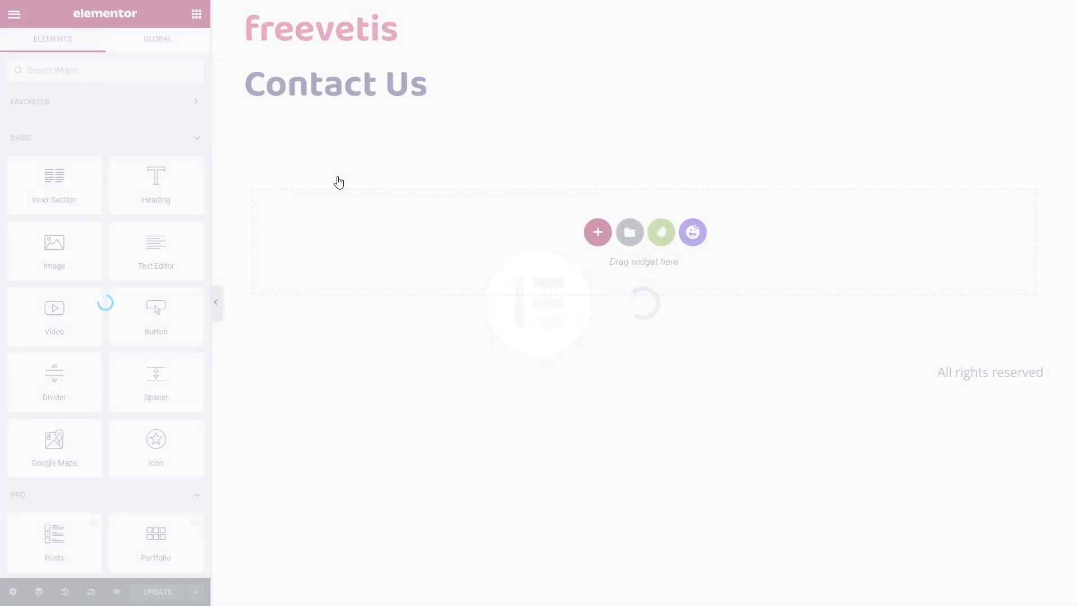
{"action": "left_click", "coordinate": [661, 232]}
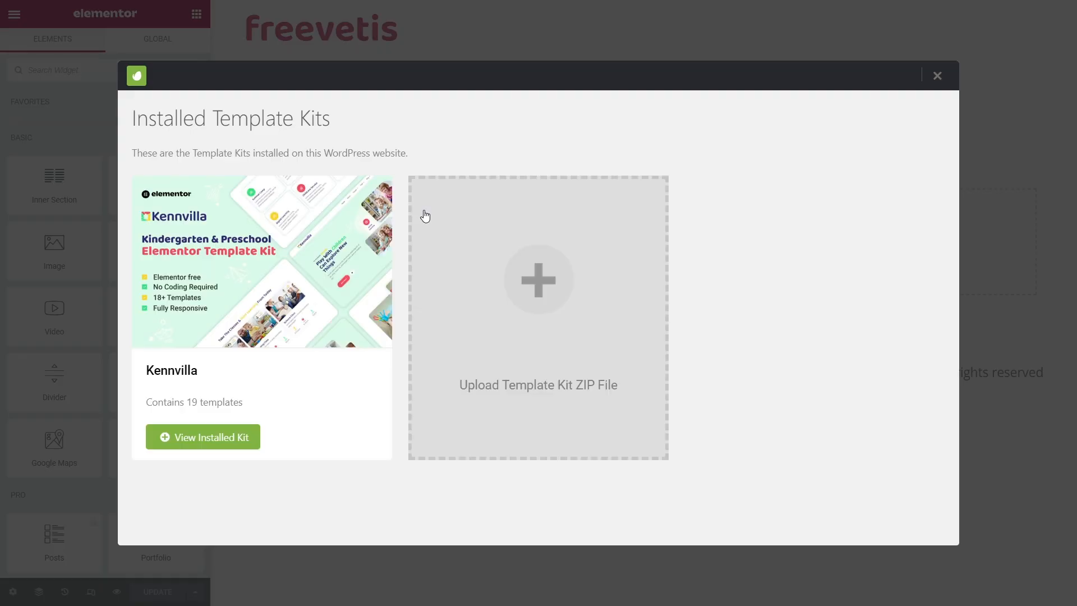
{"action": "left_click", "coordinate": [202, 436]}
{"action": "scroll", "coordinate": [424, 353], "scroll_direction": "down", "scroll_amount": 14}
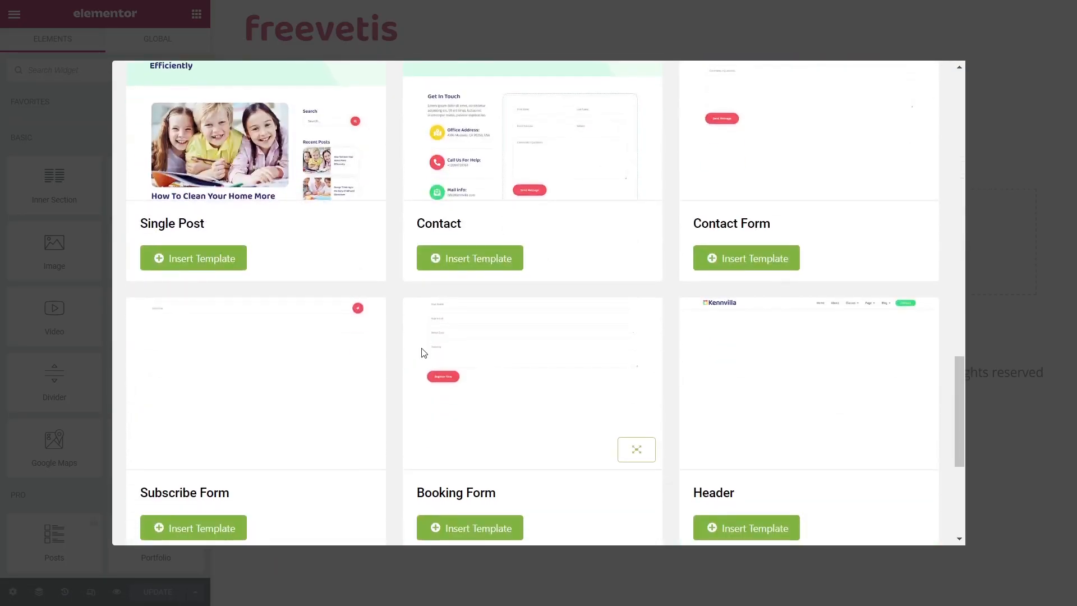
{"action": "scroll", "coordinate": [496, 335], "scroll_direction": "up", "scroll_amount": 2}
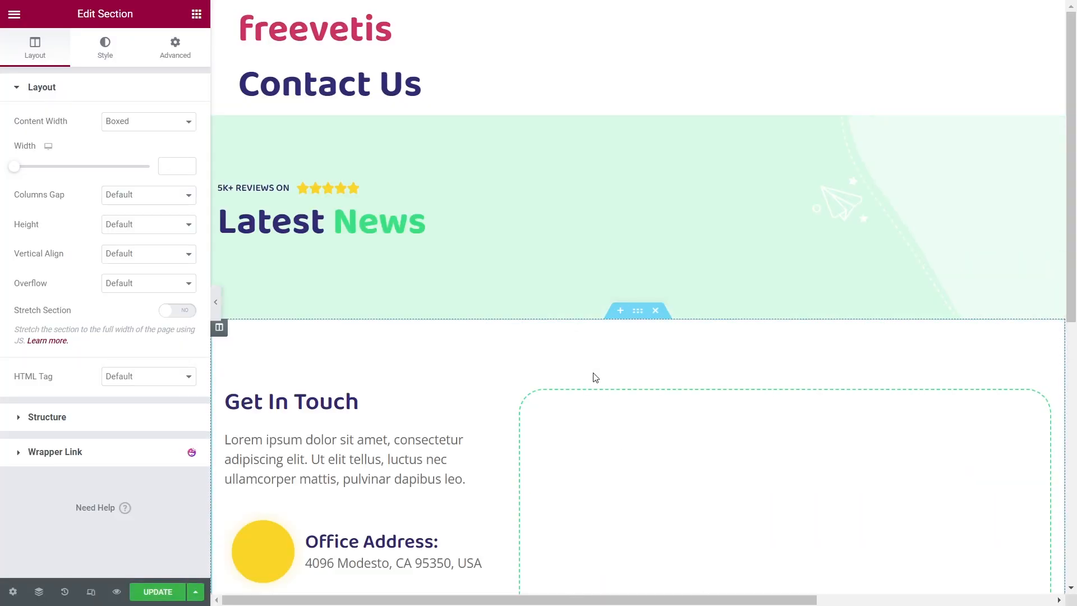
- Create a new general form named "Contact Form" from the Blank Template for the page's empty MetForm widget
{"action": "left_click", "coordinate": [653, 228]}
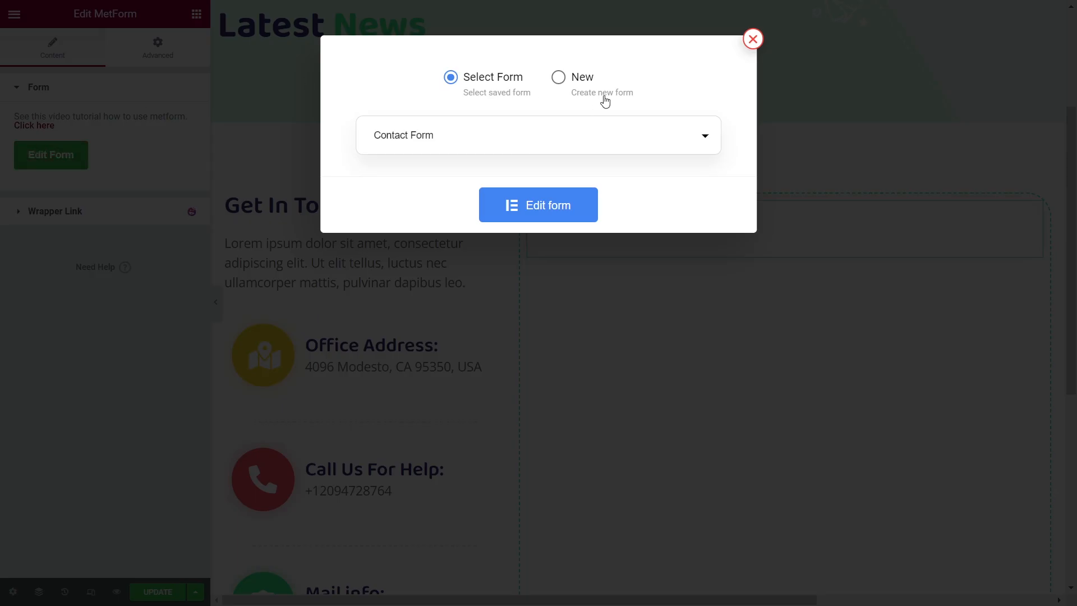
{"action": "left_click", "coordinate": [601, 94]}
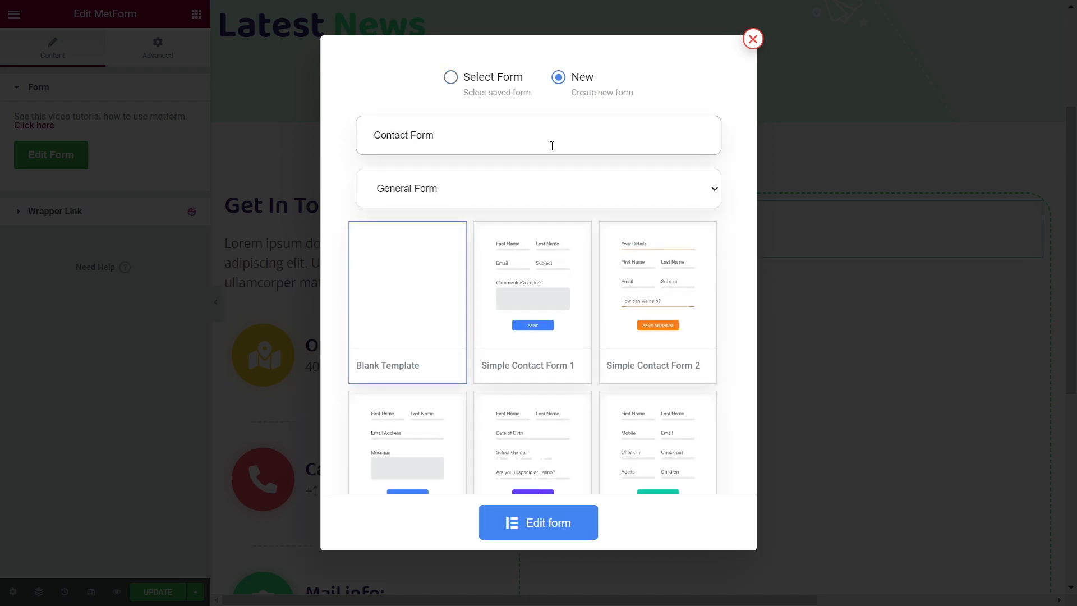
{"action": "left_click", "coordinate": [547, 523]}
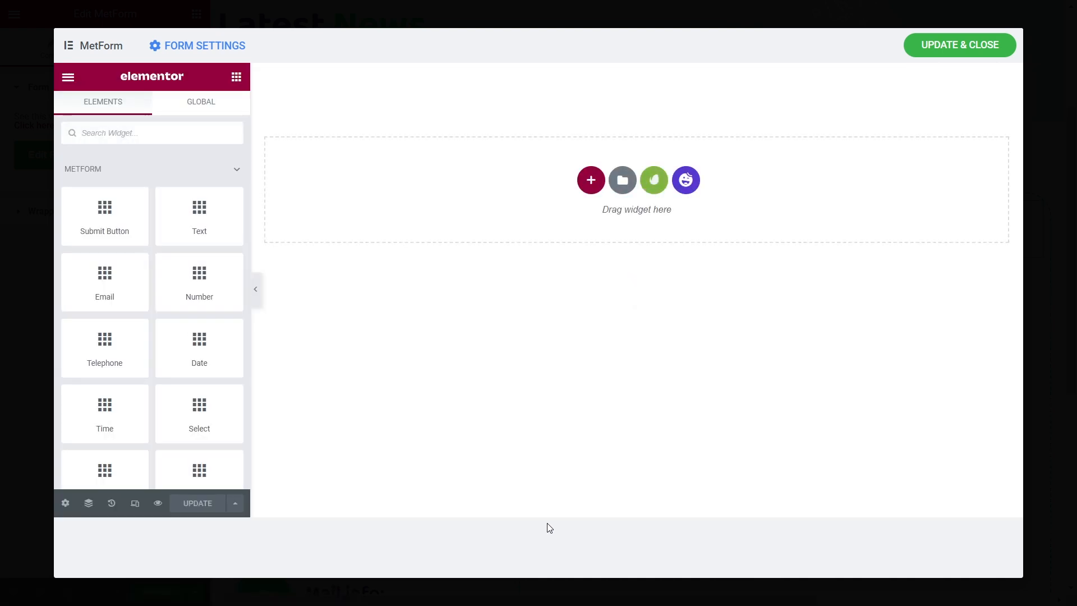
- Insert the Kennvilla kit's Contact Form template into the blank form, then update and close the form editor
{"action": "left_click", "coordinate": [654, 180]}
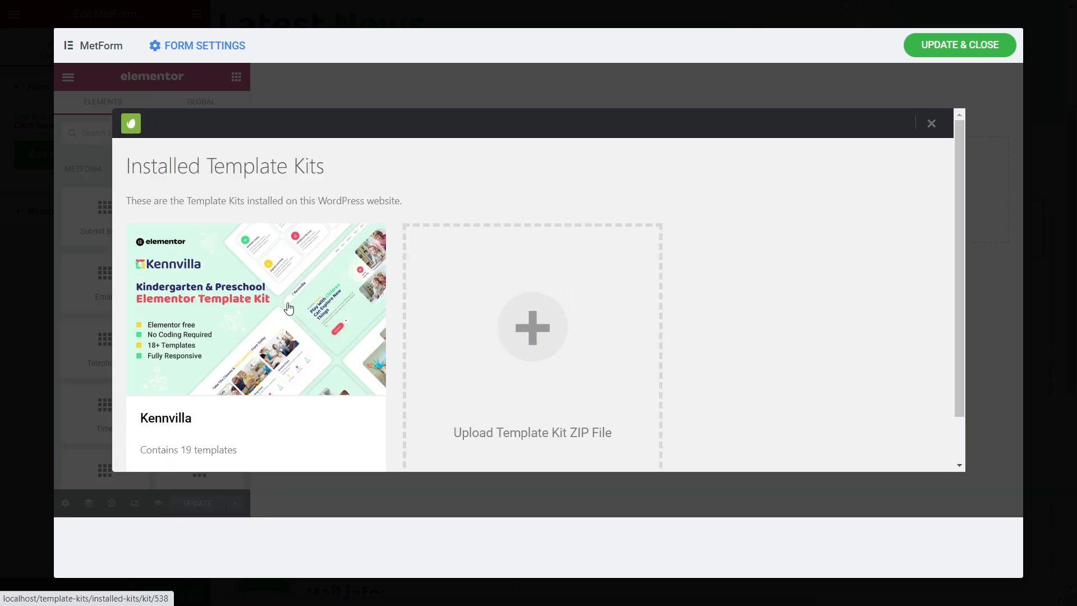
{"action": "left_click", "coordinate": [289, 309]}
{"action": "scroll", "coordinate": [468, 398], "scroll_direction": "down", "scroll_amount": 15}
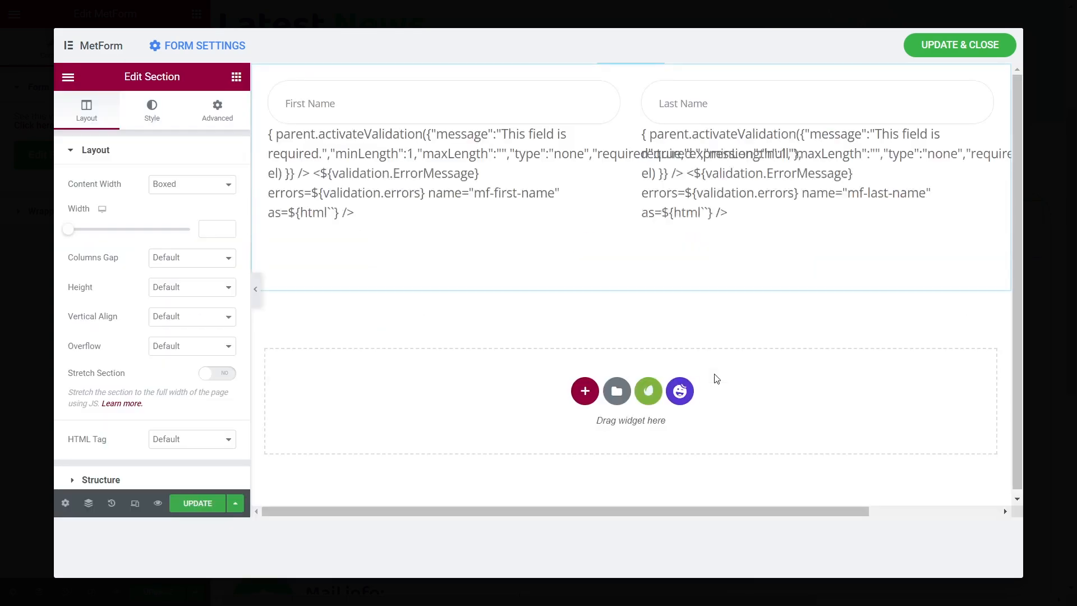
{"action": "left_click", "coordinate": [945, 44]}
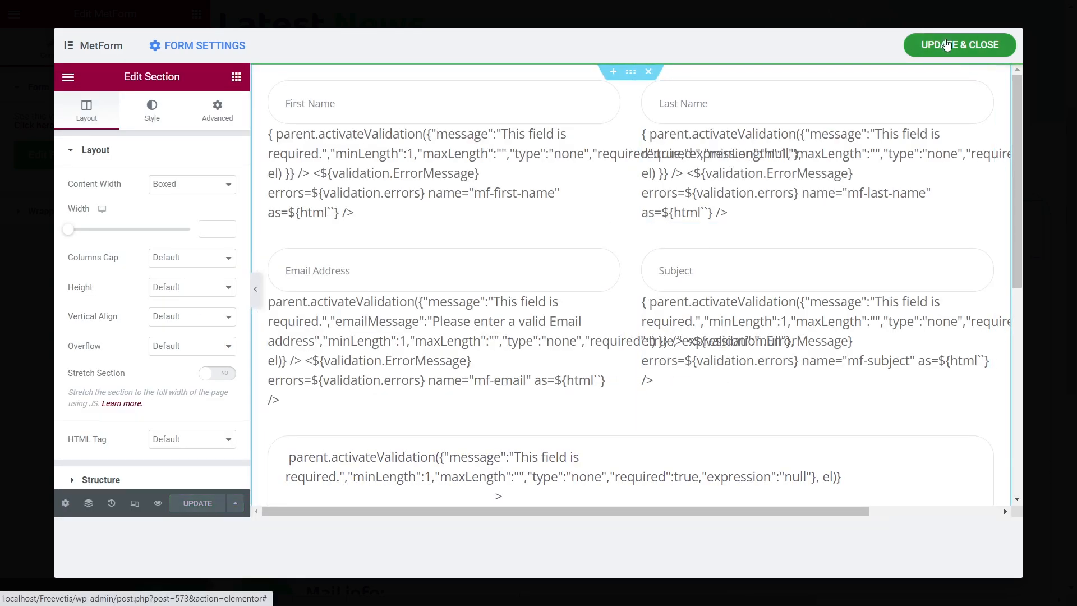
- Hide the Contact Us page's title, update the page and exit to the Pages list
{"action": "left_click", "coordinate": [13, 592]}
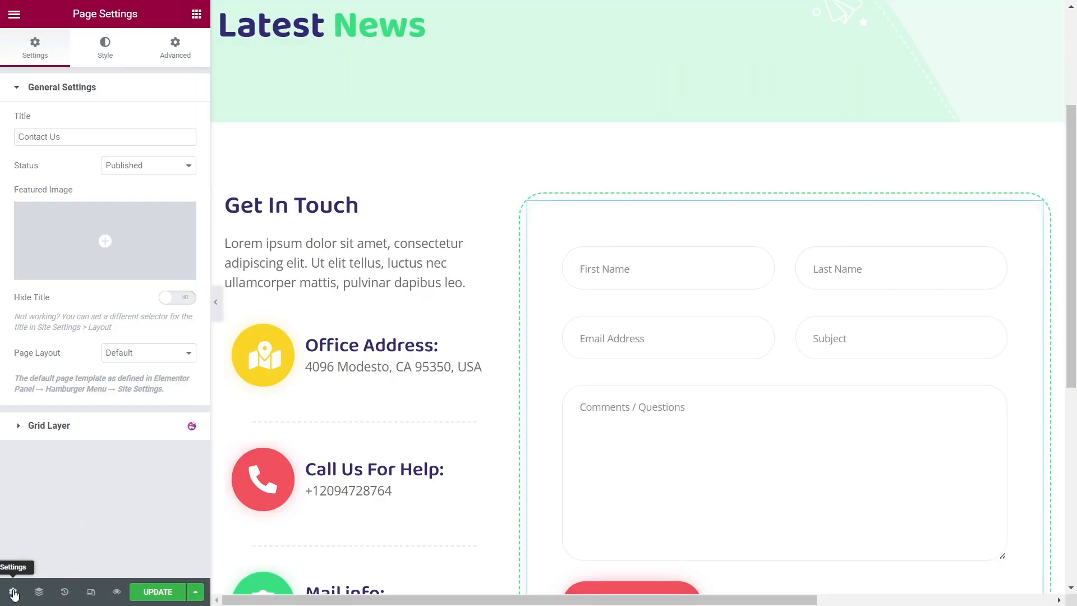
{"action": "left_click", "coordinate": [185, 298]}
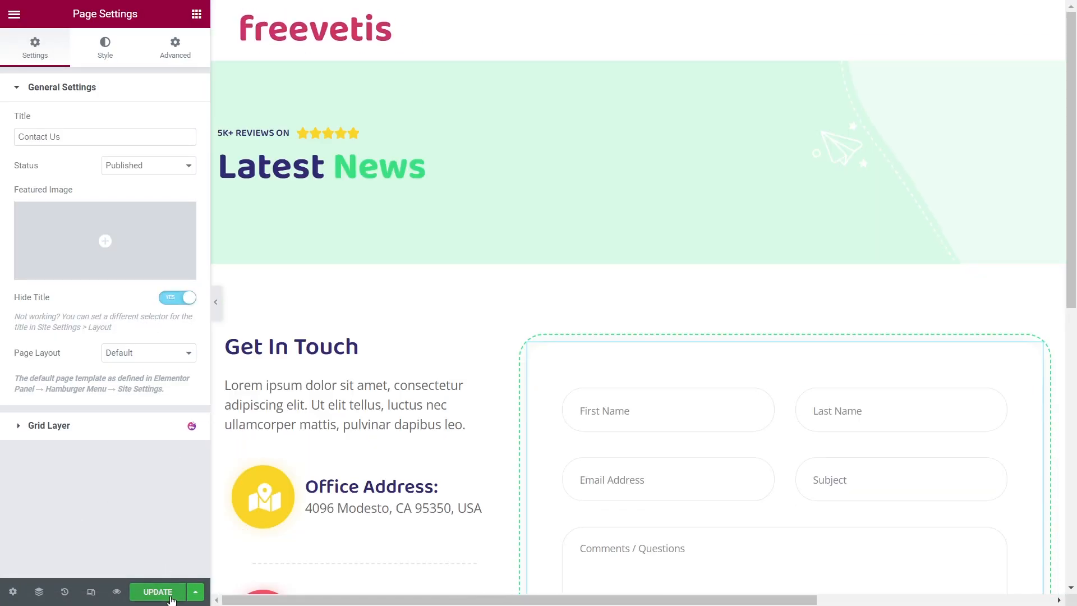
{"action": "left_click", "coordinate": [13, 16]}
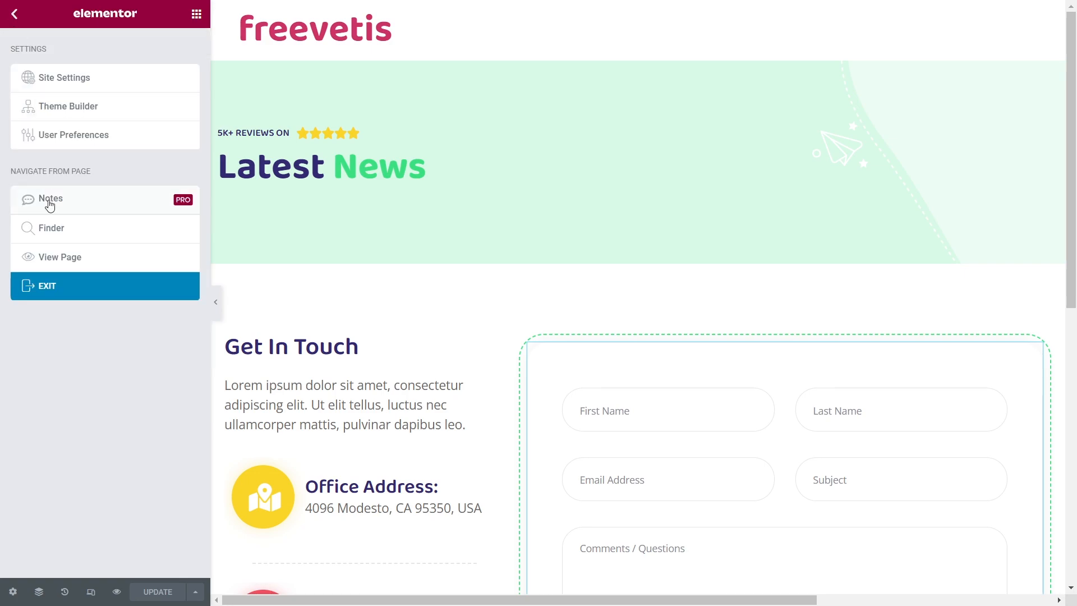
{"action": "left_click", "coordinate": [58, 289]}
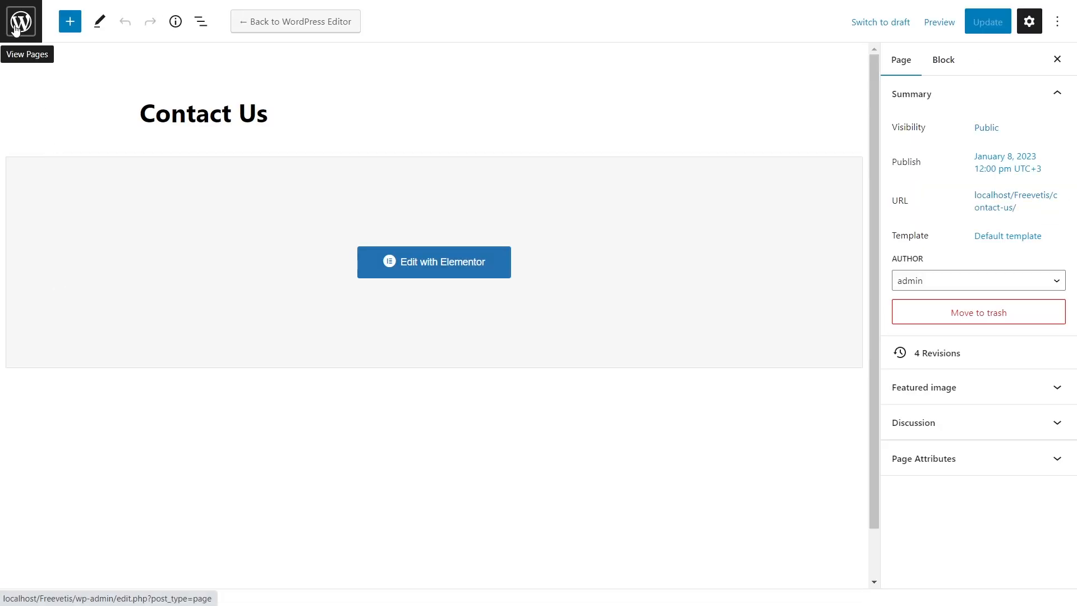
{"action": "left_click", "coordinate": [16, 29]}
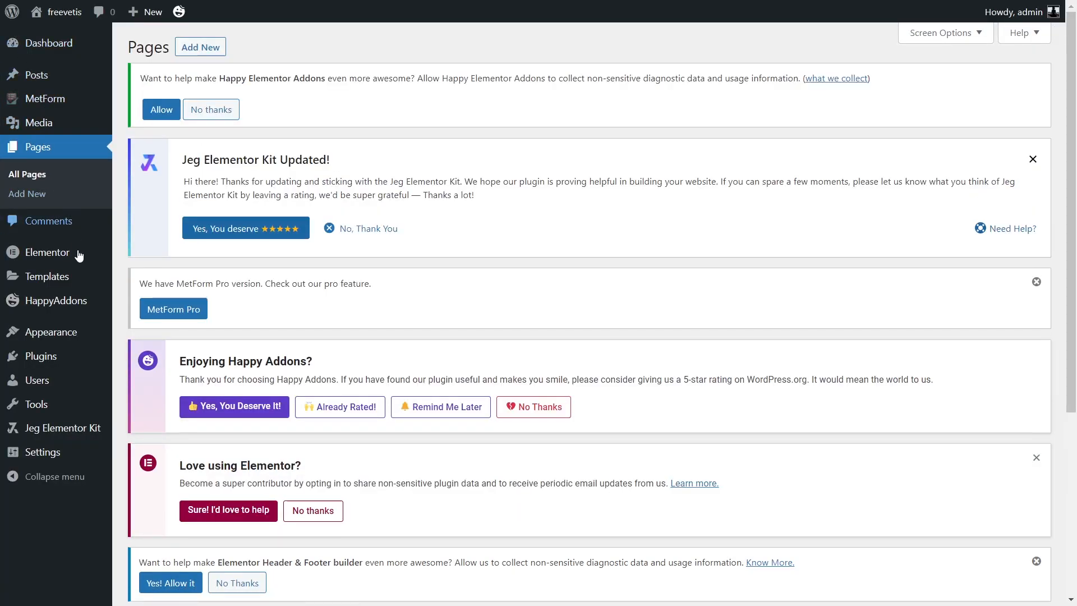
- Upload the Kennvilla logo image in the theme customizer's site identity settings and set it as the site logo without cropping
{"action": "mouse_move", "coordinate": [60, 303]}
{"action": "mouse_move", "coordinate": [78, 332]}
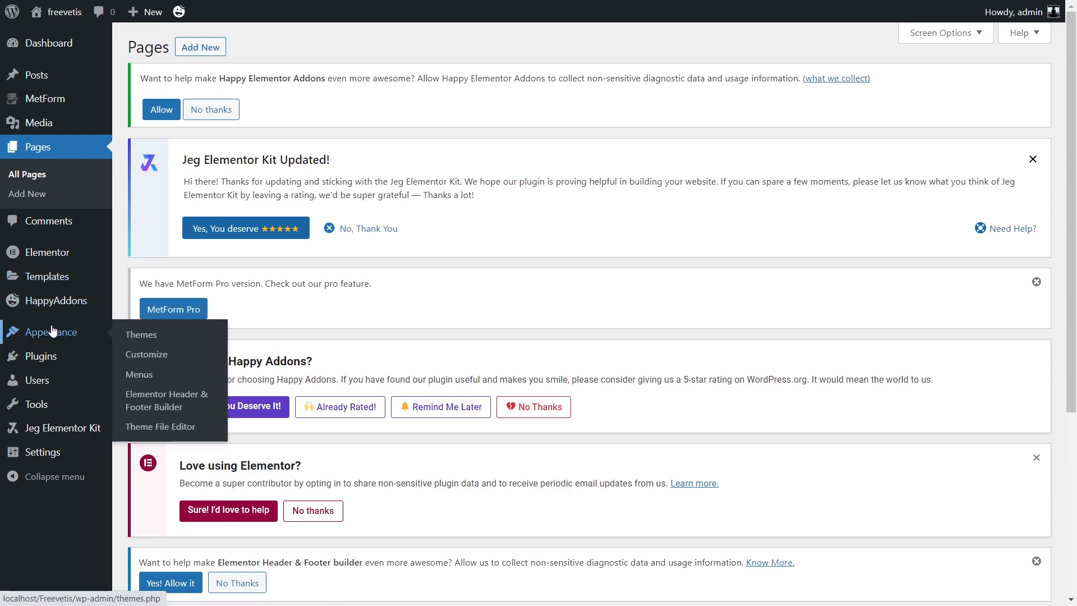
{"action": "left_click", "coordinate": [140, 361]}
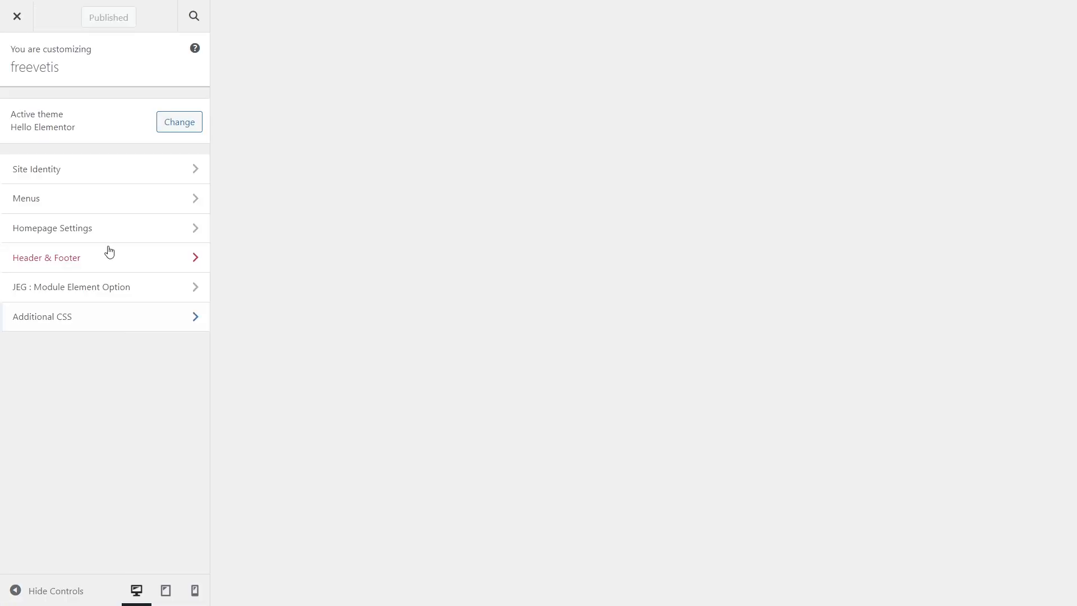
{"action": "left_click", "coordinate": [80, 169]}
{"action": "left_click", "coordinate": [105, 140]}
{"action": "left_click", "coordinate": [58, 67]}
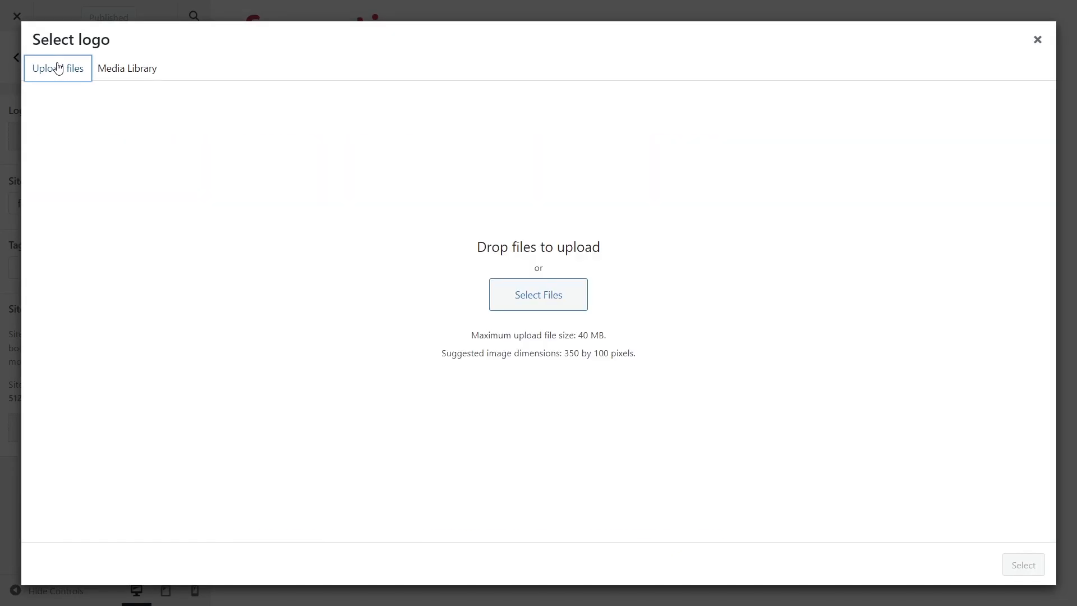
{"action": "left_click", "coordinate": [504, 287]}
{"action": "double_click", "coordinate": [498, 122]}
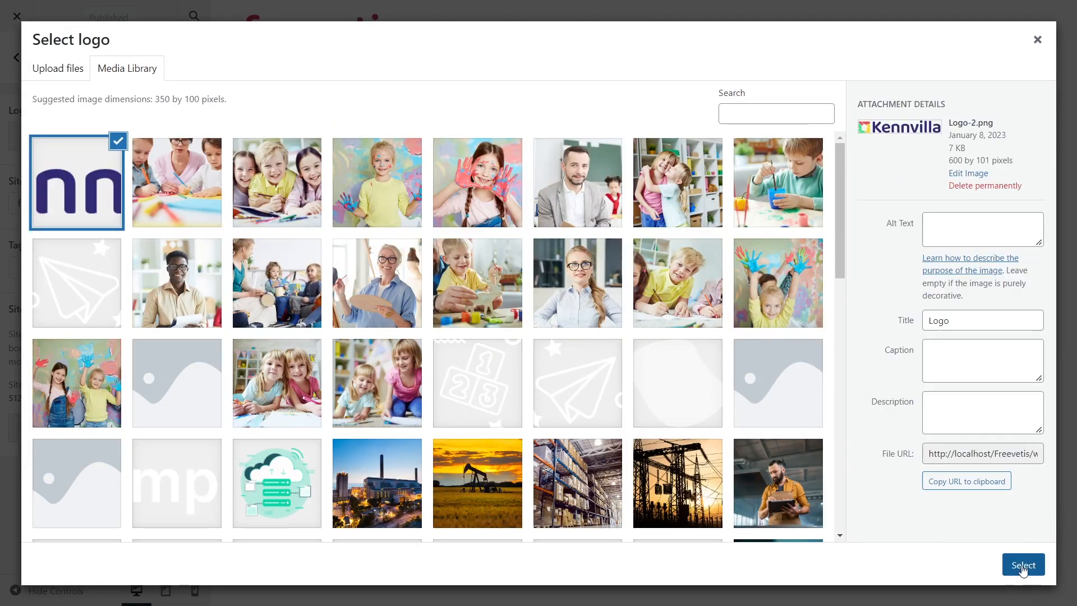
{"action": "left_click", "coordinate": [1022, 565]}
{"action": "left_click", "coordinate": [932, 564]}
{"action": "left_click", "coordinate": [17, 58]}
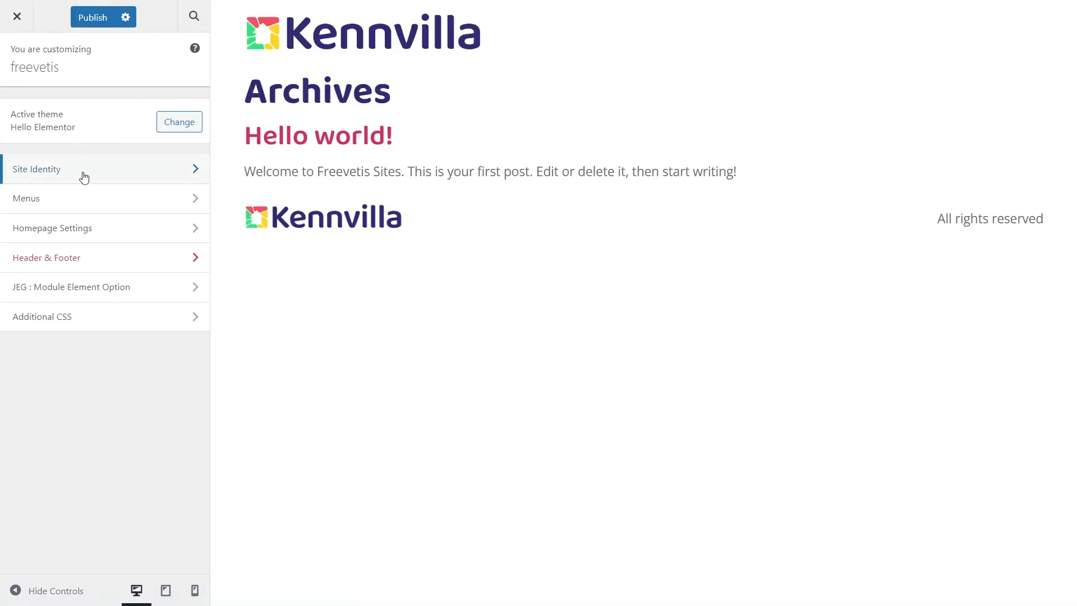
- Create a new navigation menu named "Menu" without assigning a menu location
{"action": "left_click", "coordinate": [78, 198]}
{"action": "left_click", "coordinate": [164, 248]}
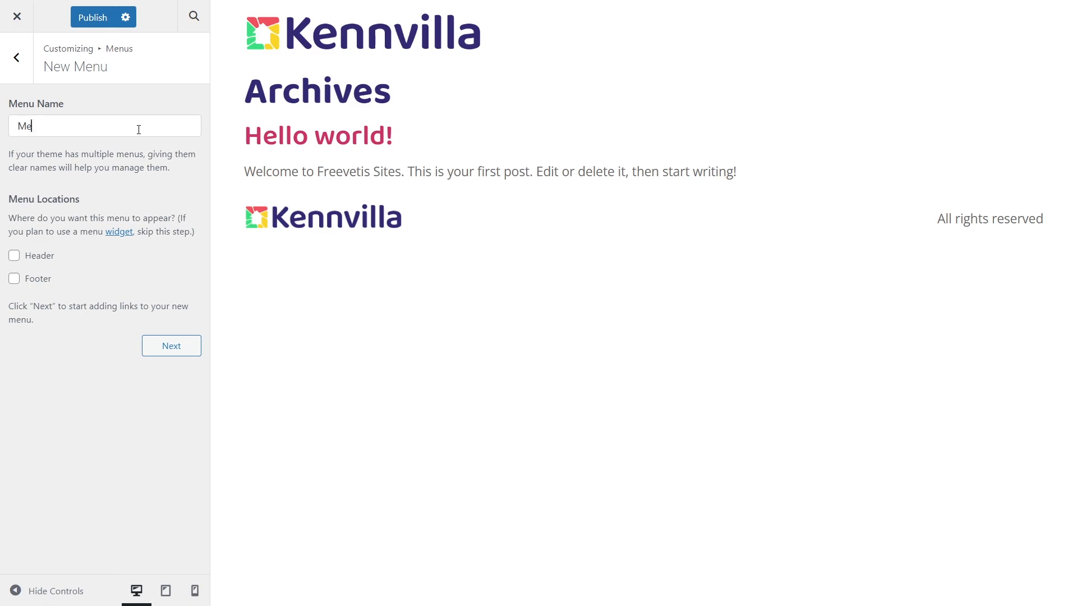
{"action": "left_click", "coordinate": [171, 346]}
- Add the Elementor Home and Contact Us pages to the menu, publish the changes and close the customizer
{"action": "left_click", "coordinate": [171, 223]}
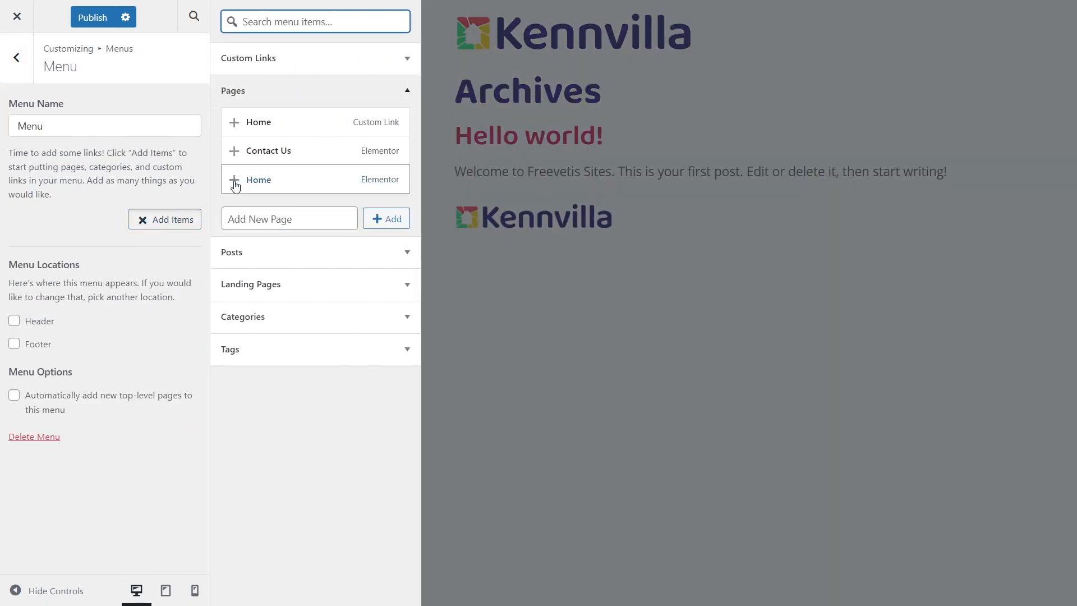
{"action": "left_click", "coordinate": [230, 178]}
{"action": "left_click", "coordinate": [264, 152]}
{"action": "left_click", "coordinate": [79, 14]}
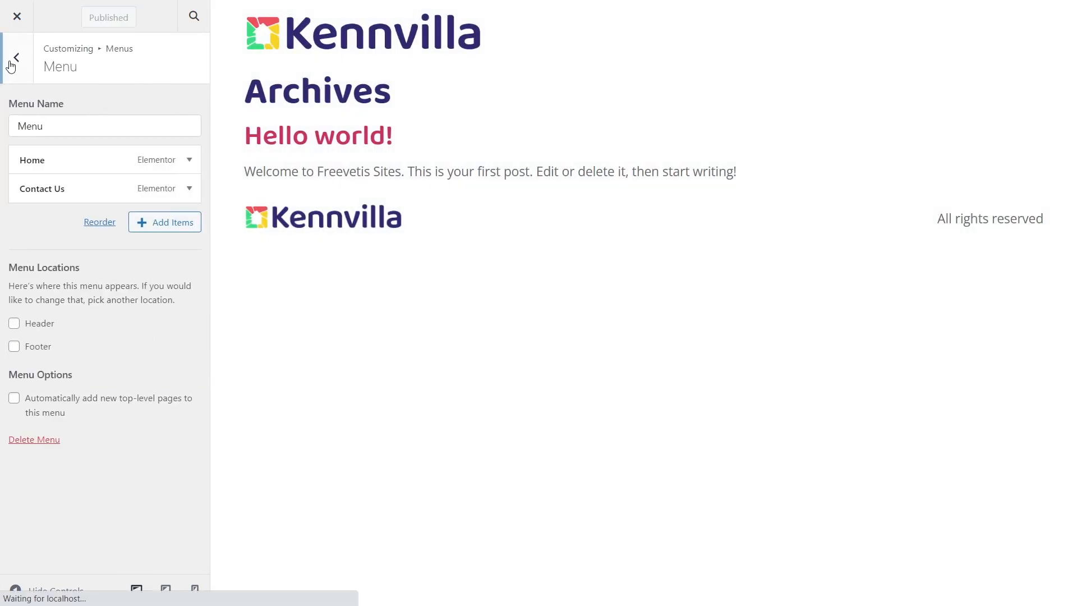
{"action": "left_click", "coordinate": [15, 58]}
{"action": "left_click", "coordinate": [13, 61]}
{"action": "left_click", "coordinate": [16, 19]}
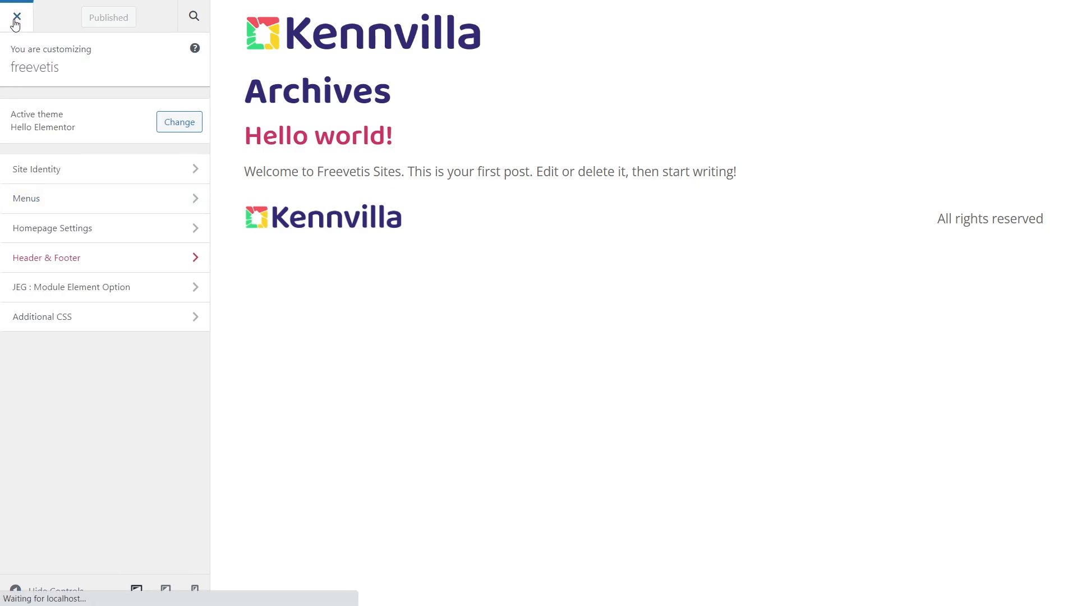
- Create an Elementor Header & Footer Builder template titled "Header" of type Header, display it on Entire Website and publish it
{"action": "mouse_move", "coordinate": [50, 339]}
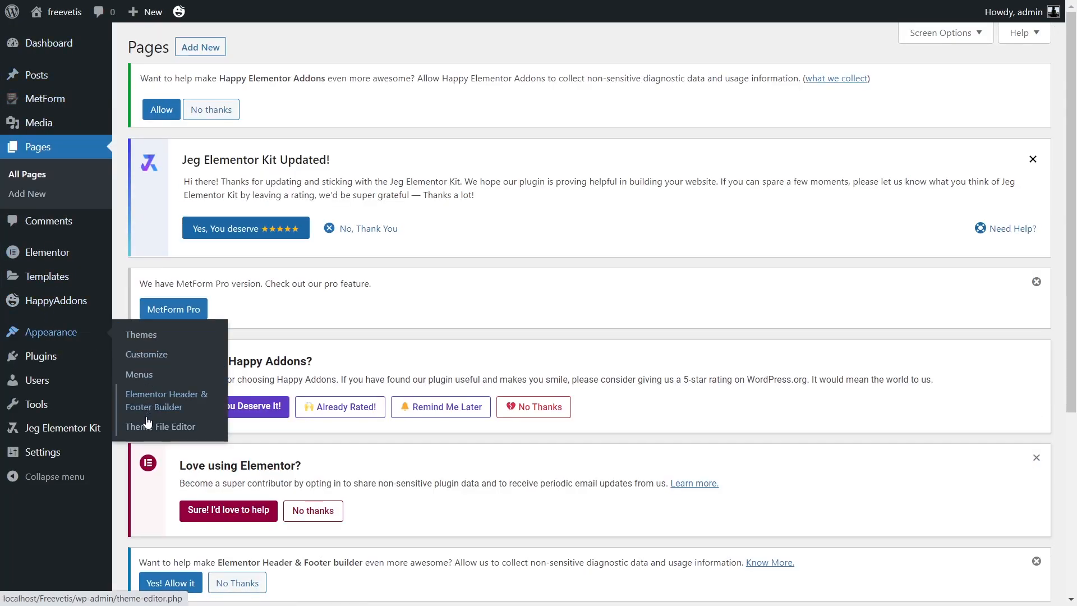
{"action": "left_click", "coordinate": [181, 408]}
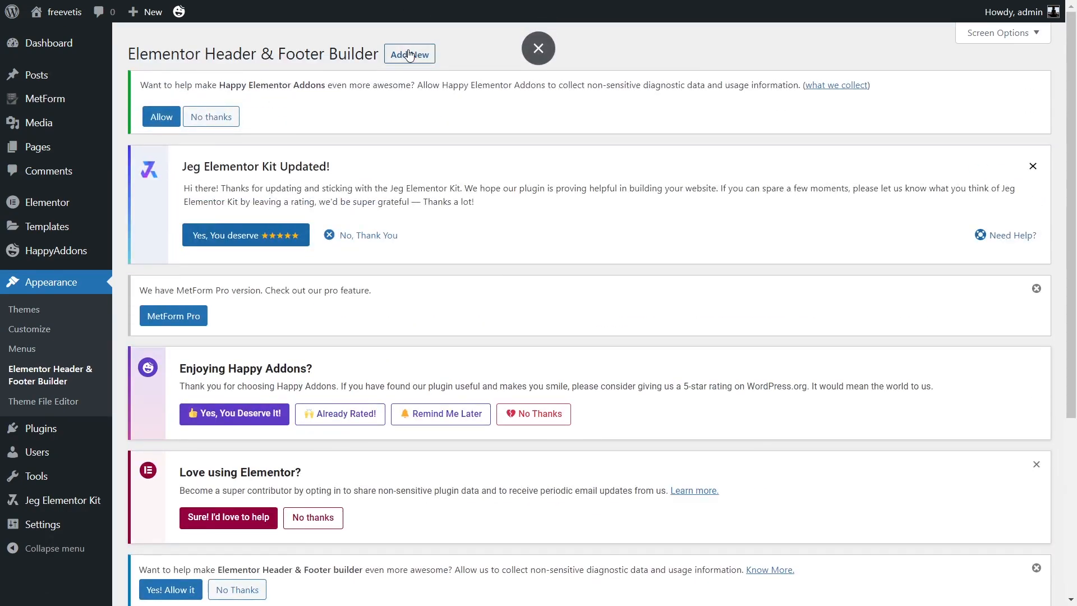
{"action": "left_click", "coordinate": [409, 55]}
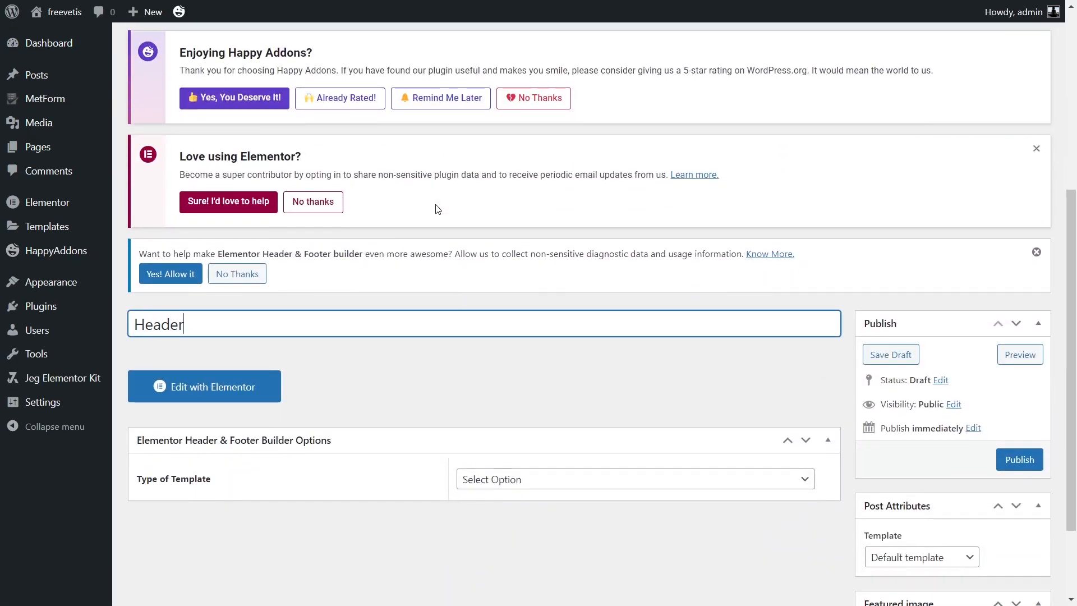
{"action": "scroll", "coordinate": [539, 334], "scroll_direction": "down", "scroll_amount": 2}
{"action": "left_click", "coordinate": [538, 399]}
{"action": "left_click", "coordinate": [529, 430]}
{"action": "left_click", "coordinate": [535, 454]}
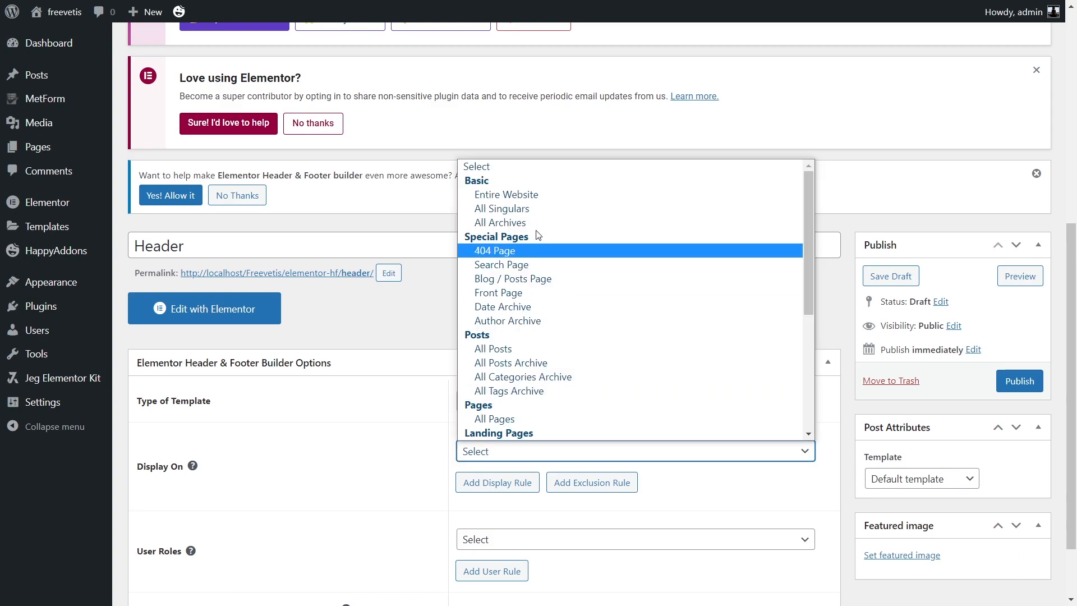
{"action": "left_click", "coordinate": [557, 197]}
{"action": "left_click", "coordinate": [1026, 382]}
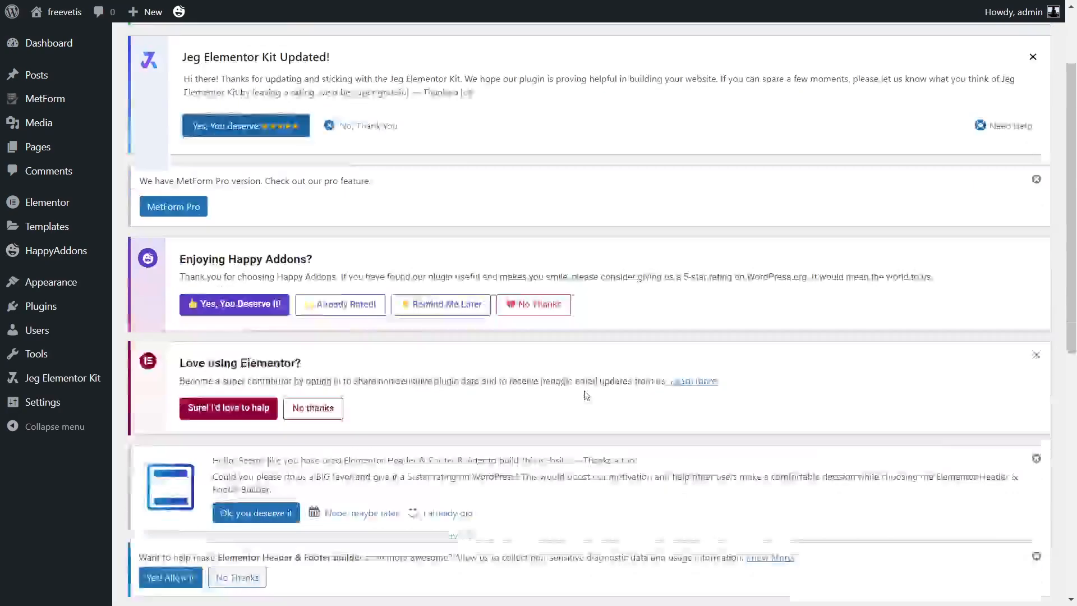
- Edit the Header template with Elementor, insert the Kennvilla kit's Header template, update it and exit to WordPress
{"action": "scroll", "coordinate": [584, 392], "scroll_direction": "down", "scroll_amount": 5}
{"action": "left_click", "coordinate": [265, 445]}
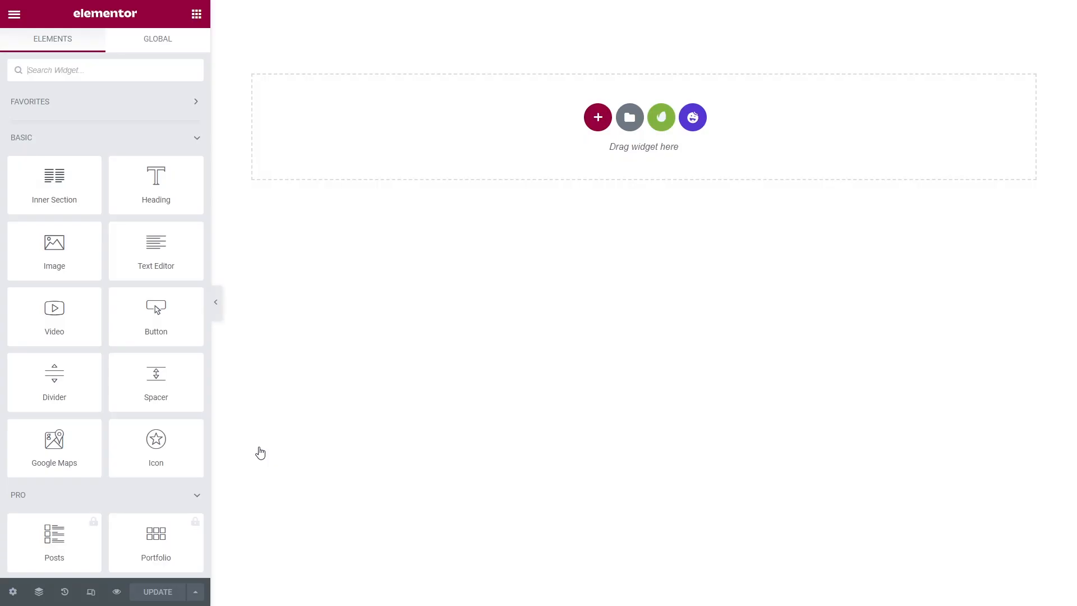
{"action": "left_click", "coordinate": [661, 117]}
{"action": "left_click", "coordinate": [276, 318]}
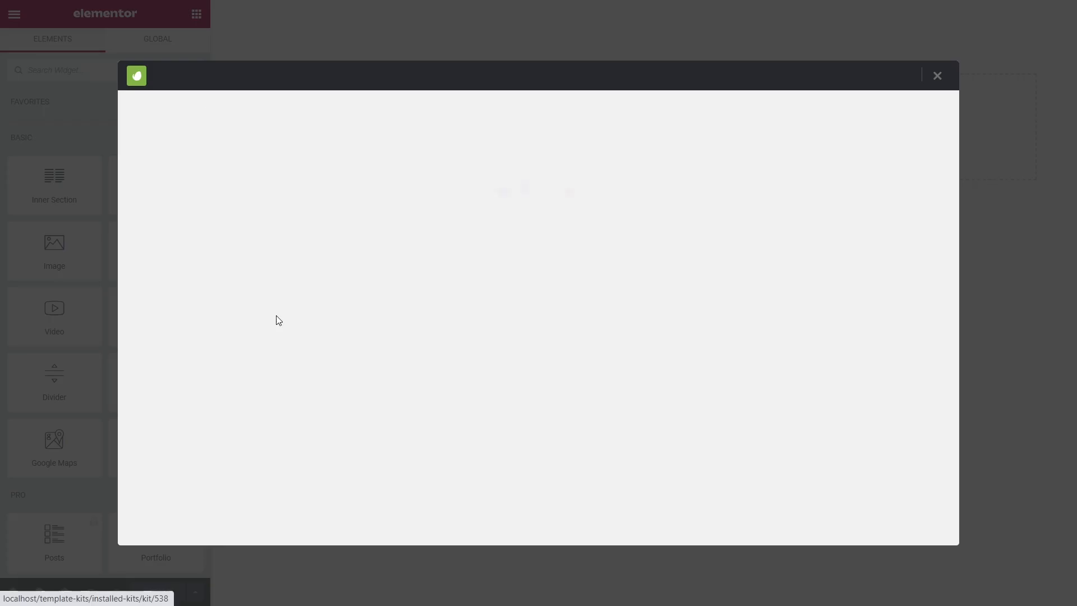
{"action": "scroll", "coordinate": [471, 295], "scroll_direction": "down", "scroll_amount": 10}
{"action": "scroll", "coordinate": [471, 296], "scroll_direction": "down", "scroll_amount": 10}
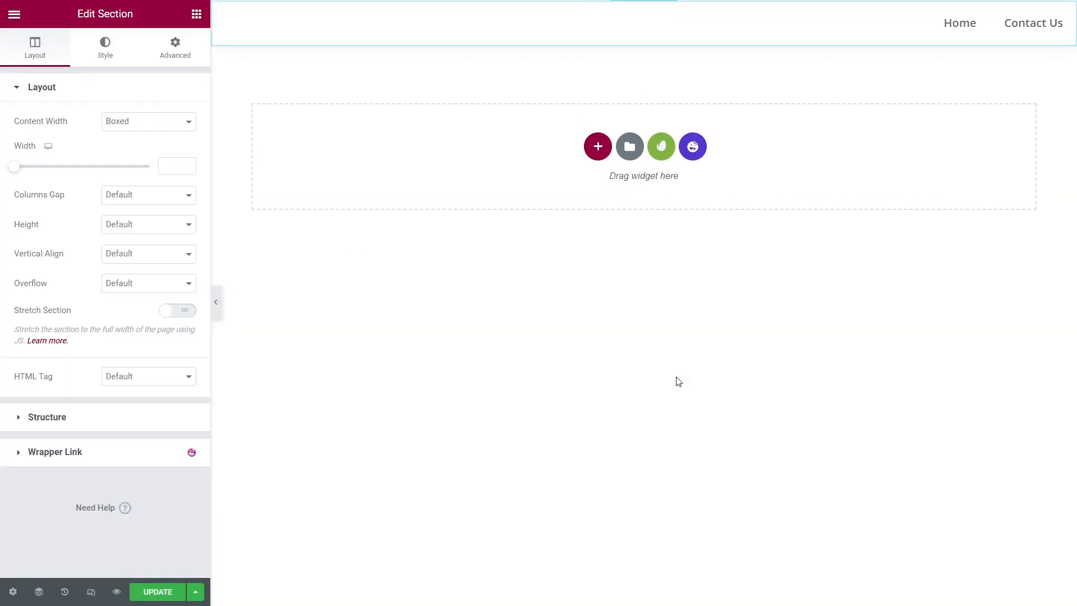
{"action": "left_click", "coordinate": [14, 15]}
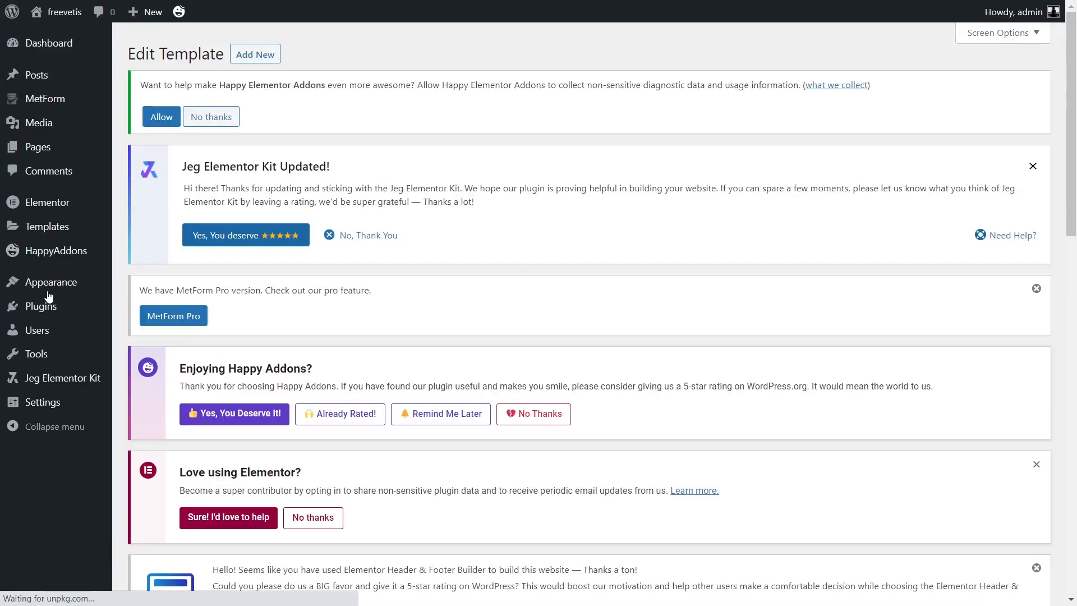
- Create another header-and-footer template titled "Footer" of type Footer, display it on Entire Website and publish it
{"action": "left_click", "coordinate": [271, 60]}
{"action": "scroll", "coordinate": [270, 241], "scroll_direction": "down", "scroll_amount": 7}
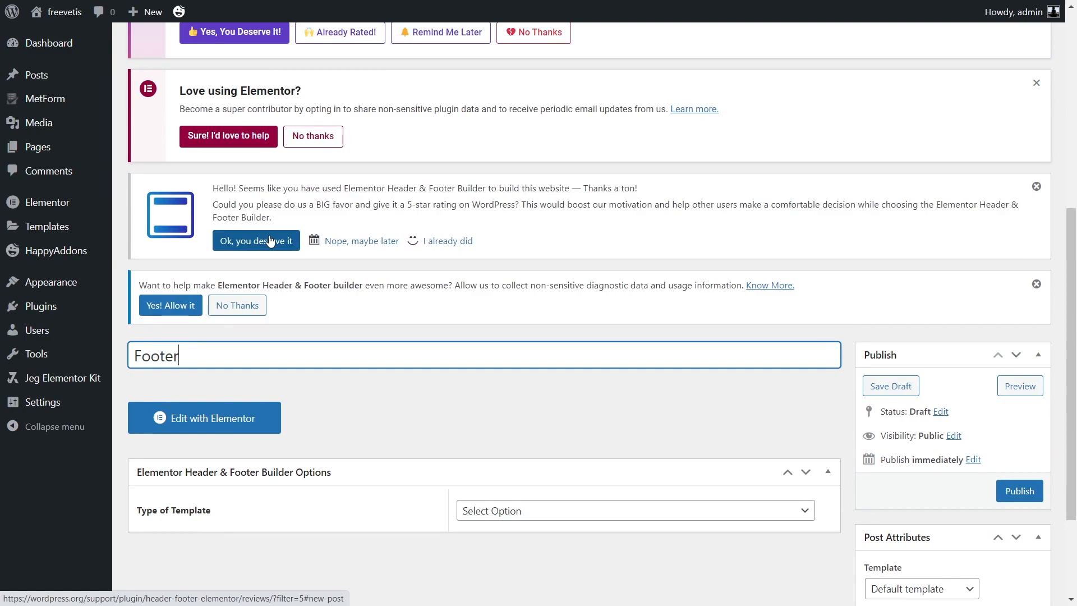
{"action": "left_click", "coordinate": [504, 510]}
{"action": "left_click", "coordinate": [515, 479]}
{"action": "left_click", "coordinate": [528, 561]}
{"action": "left_click", "coordinate": [505, 303]}
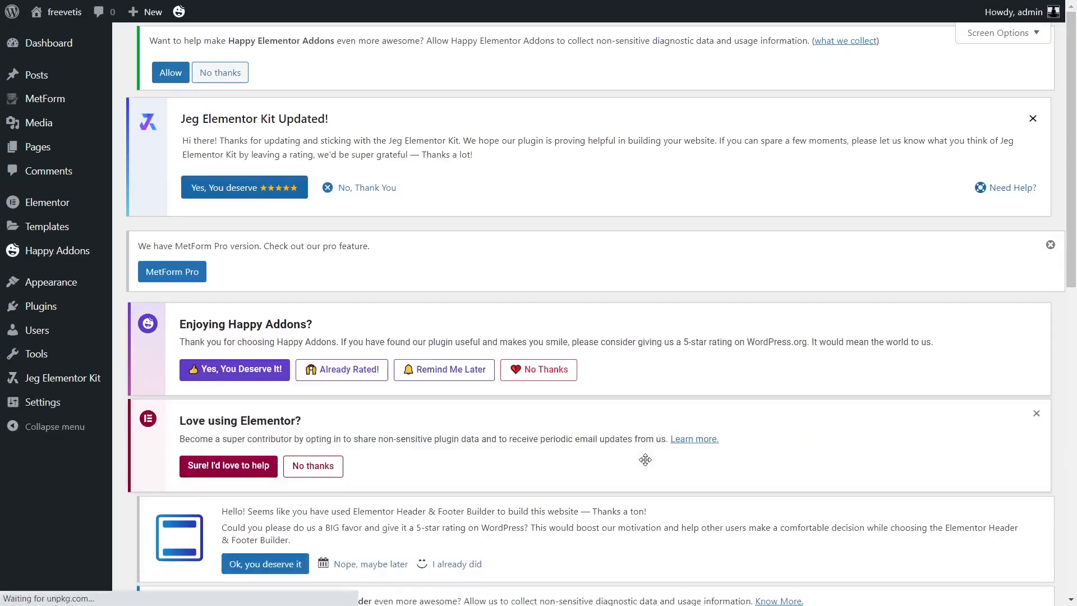
- Edit the Footer template with Elementor and insert the Kennvilla kit's Footer template
{"action": "scroll", "coordinate": [645, 459], "scroll_direction": "down", "scroll_amount": 6}
{"action": "left_click", "coordinate": [253, 413]}
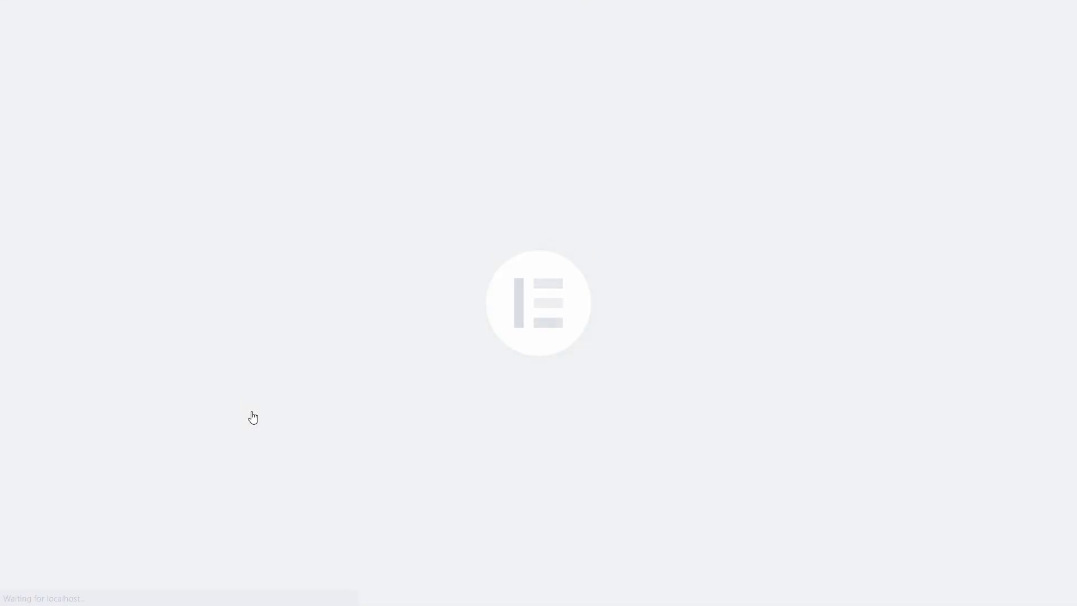
{"action": "left_click", "coordinate": [662, 120]}
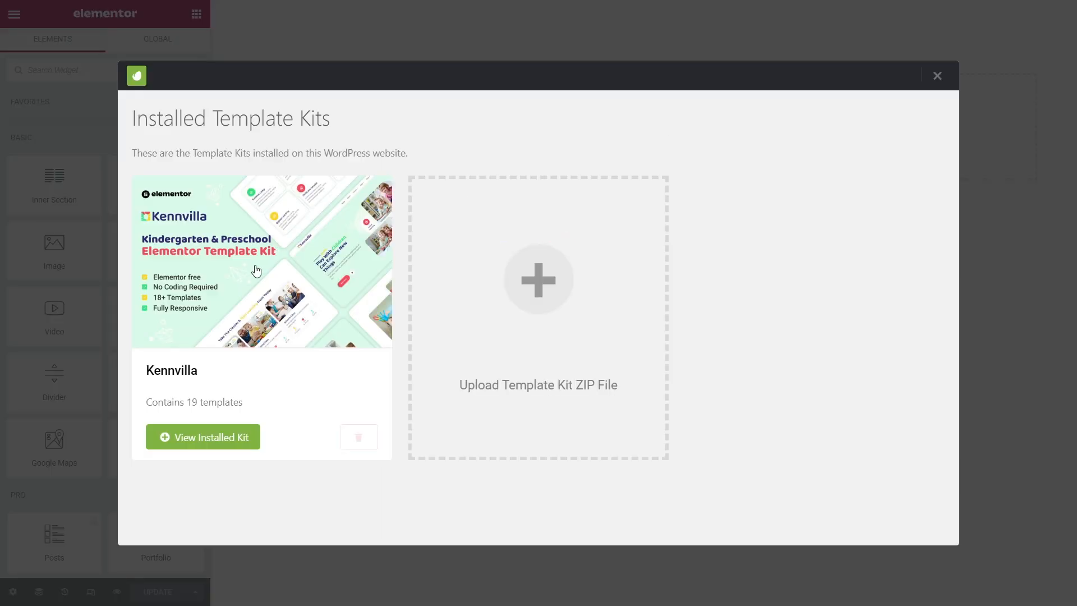
{"action": "left_click", "coordinate": [237, 430]}
{"action": "scroll", "coordinate": [449, 371], "scroll_direction": "down", "scroll_amount": 20}
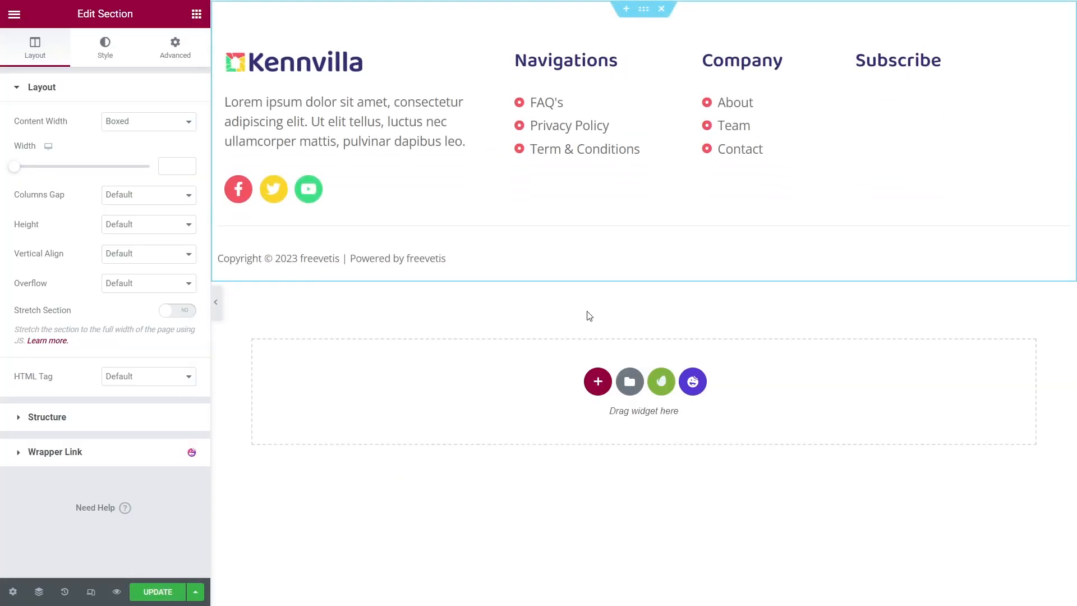
- Create a new MetForm form named "Subscribe" from the Blank Template for the footer's Subscribe column and open it for editing
{"action": "left_click", "coordinate": [913, 111]}
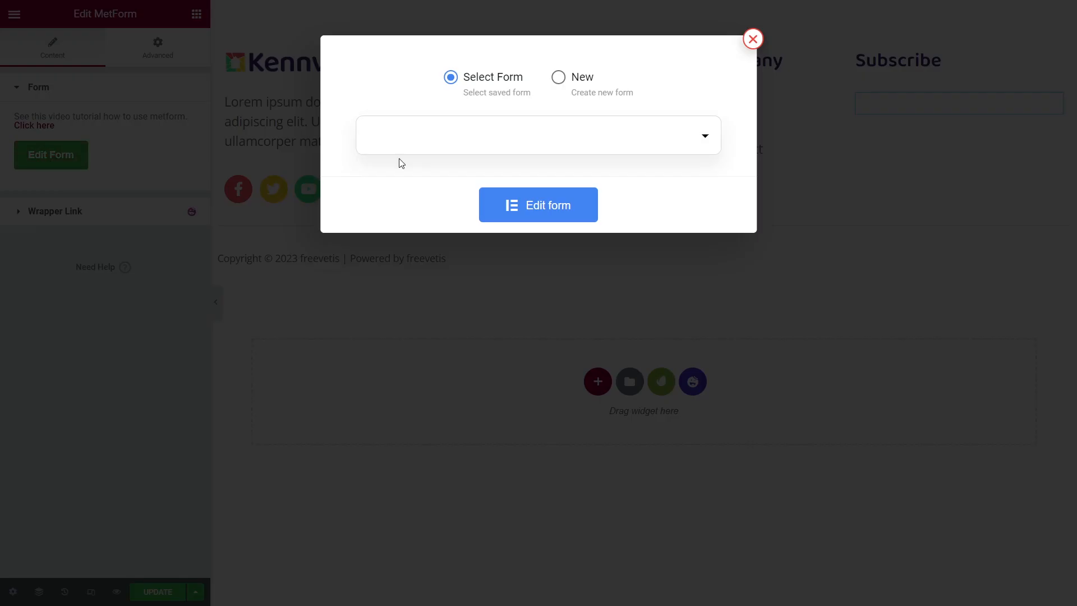
{"action": "left_click", "coordinate": [573, 80]}
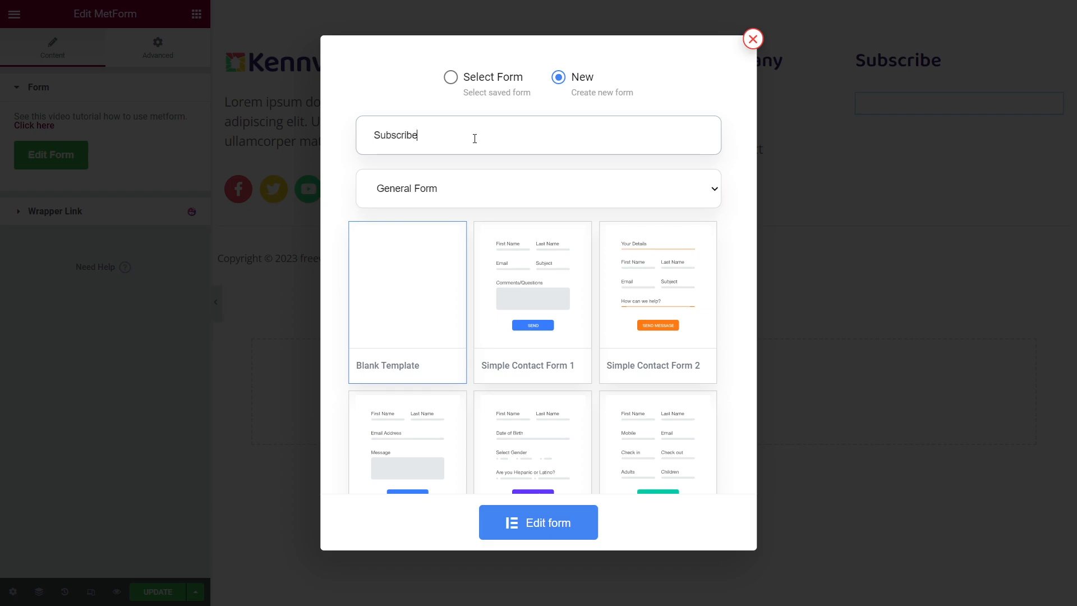
{"action": "left_click", "coordinate": [532, 536]}
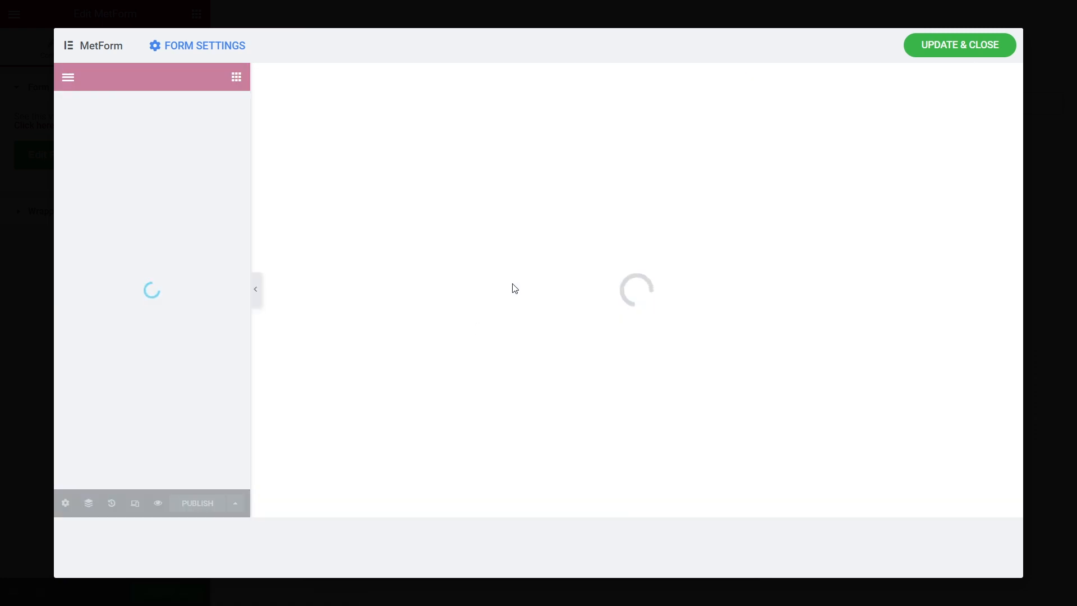
- Insert the Kennvilla kit's single-field subscribe form template into the Subscribe form and update the form
{"action": "left_click", "coordinate": [655, 185]}
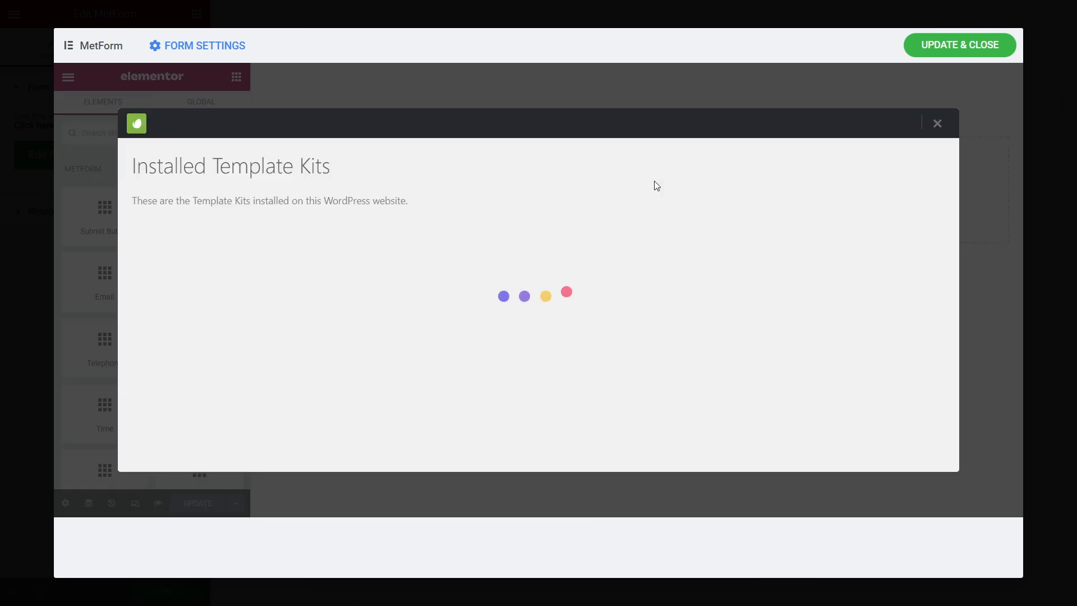
{"action": "left_click", "coordinate": [253, 336]}
{"action": "scroll", "coordinate": [602, 301], "scroll_direction": "down", "scroll_amount": 5}
{"action": "scroll", "coordinate": [600, 299], "scroll_direction": "down", "scroll_amount": 15}
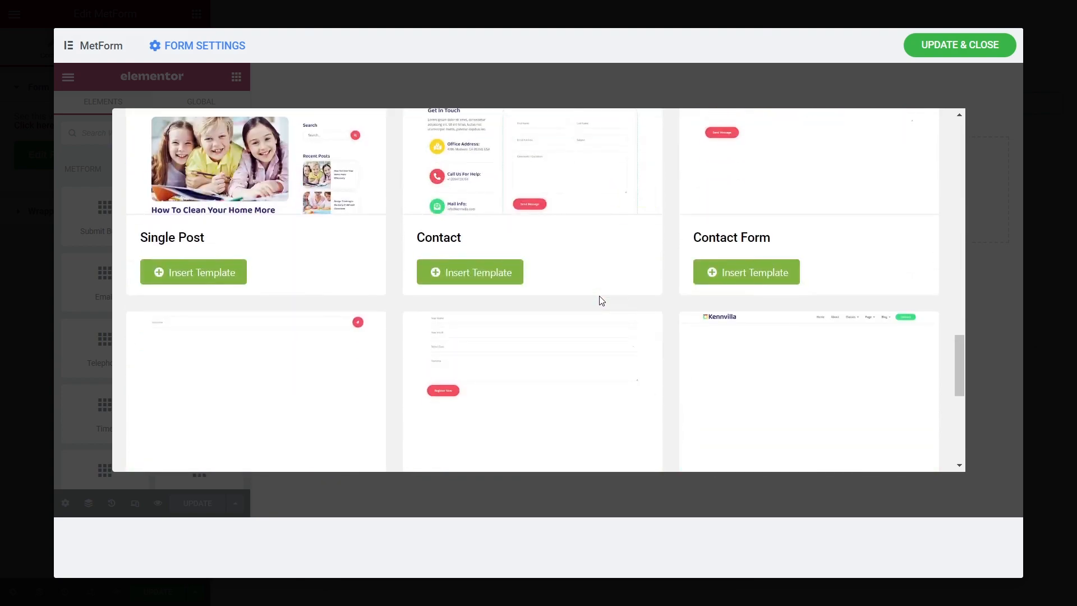
{"action": "scroll", "coordinate": [260, 368], "scroll_direction": "up", "scroll_amount": 1}
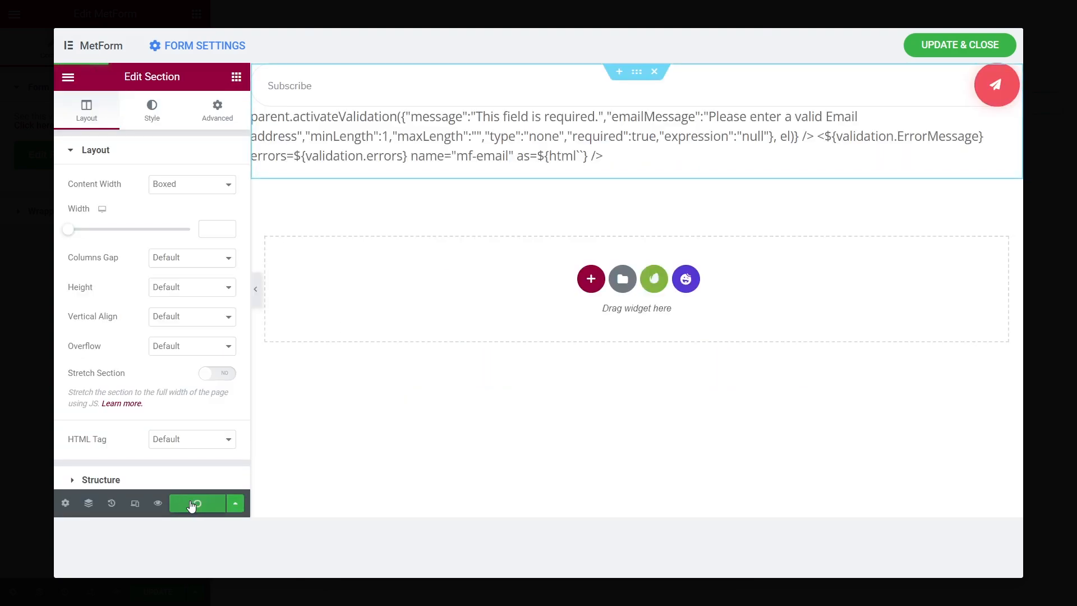
- Save and close the form editor, update the footer template and exit to WordPress
{"action": "left_click", "coordinate": [944, 46]}
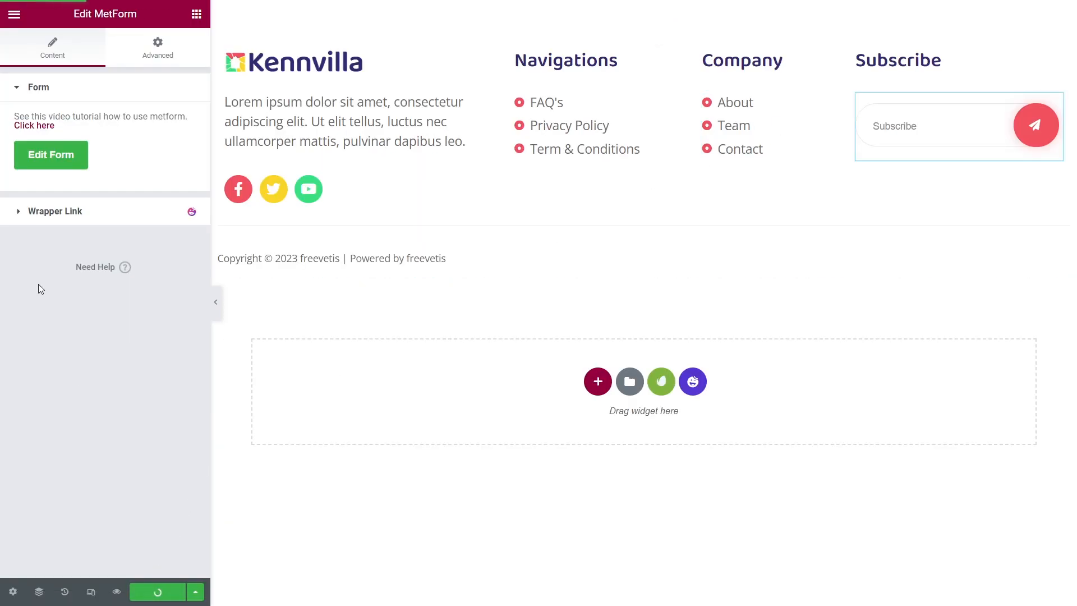
{"action": "left_click", "coordinate": [14, 22]}
{"action": "left_click", "coordinate": [44, 292]}
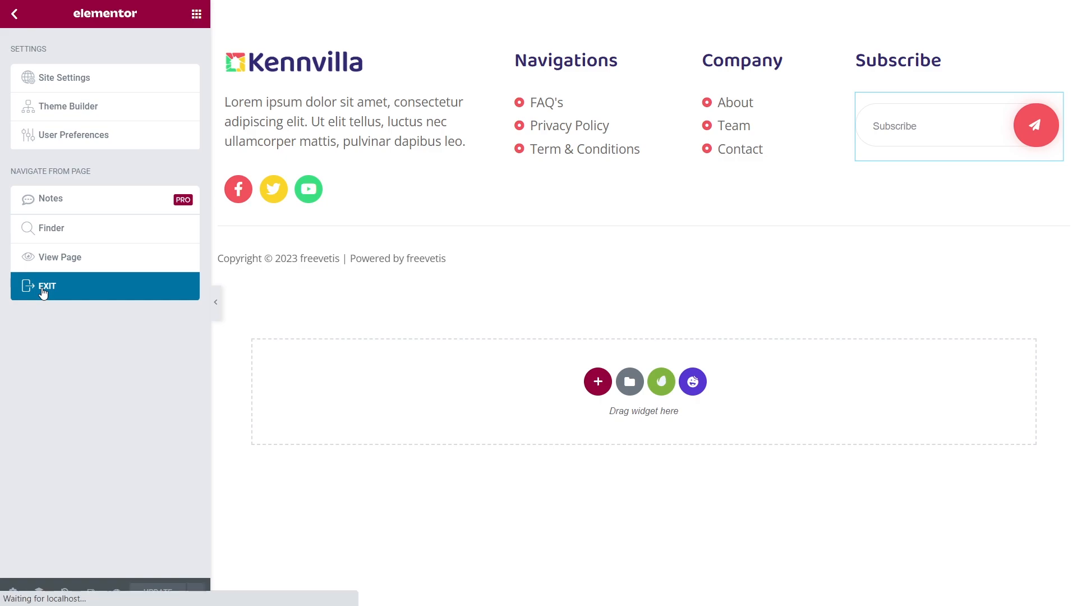